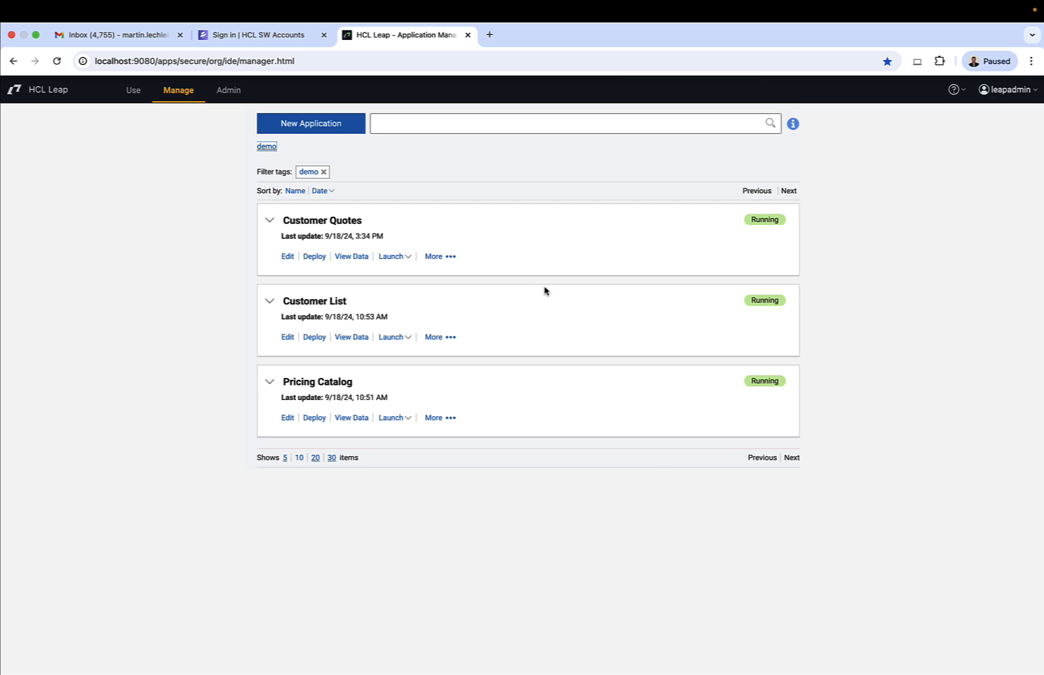
# Step: Open the Customer Quotes application for editing and set the Account drop-down's option type to Use a Service
pyautogui.click(290, 261)
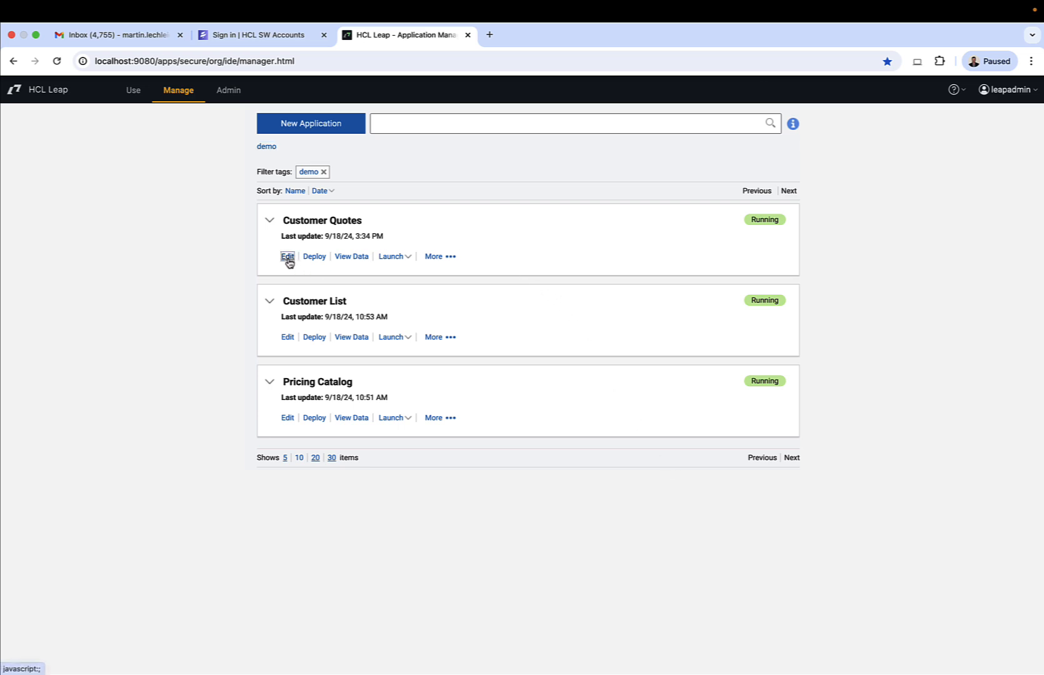
pyautogui.click(598, 434)
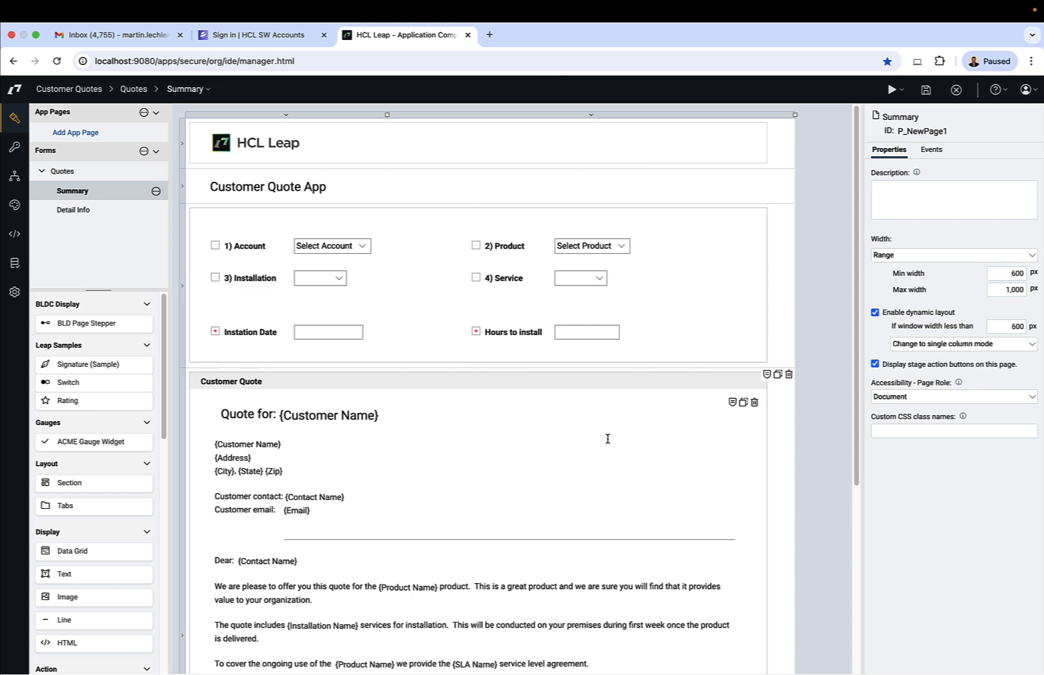
pyautogui.click(388, 244)
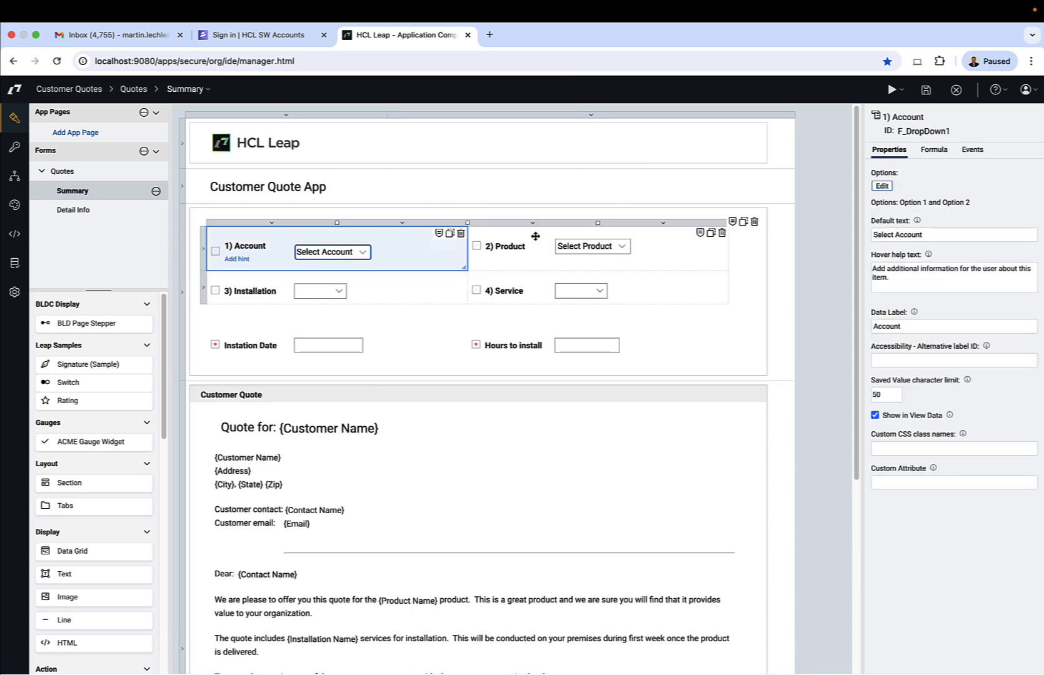
pyautogui.click(887, 187)
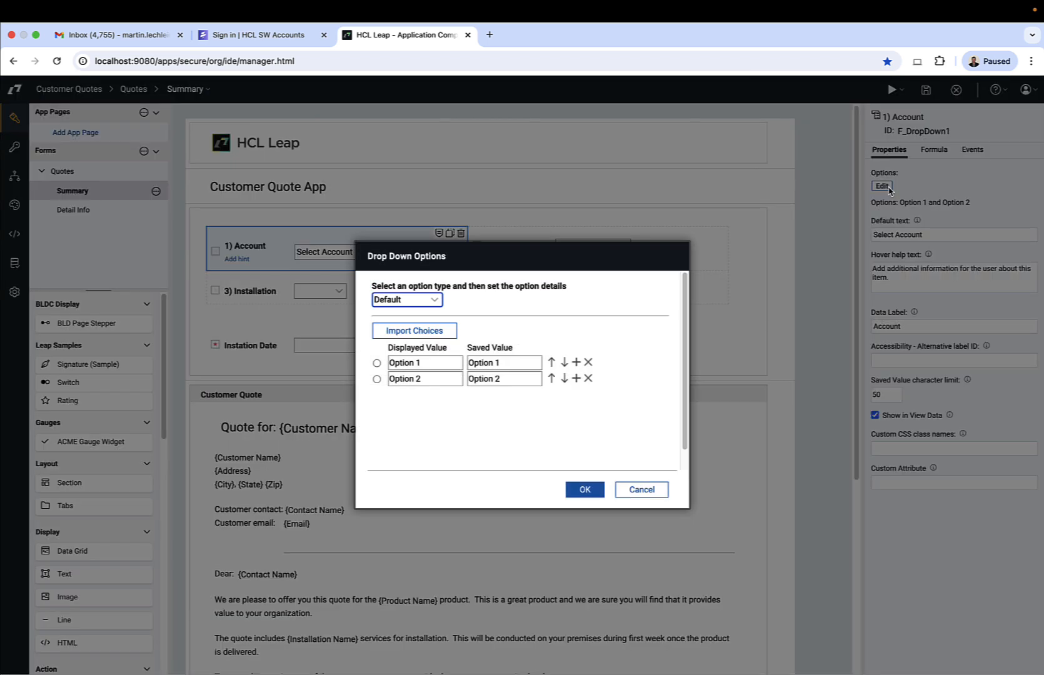
pyautogui.click(415, 301)
pyautogui.click(414, 314)
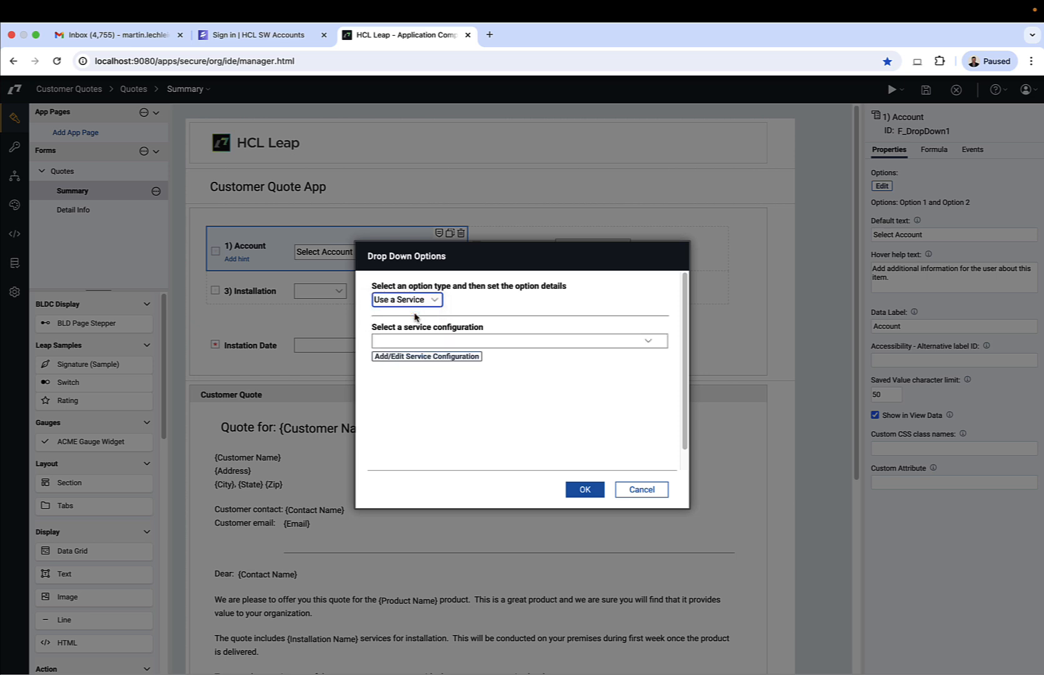
# Step: Search the service catalog for "customer" and select Customer List / Accounts / Search as the Account drop-down's service
pyautogui.click(420, 355)
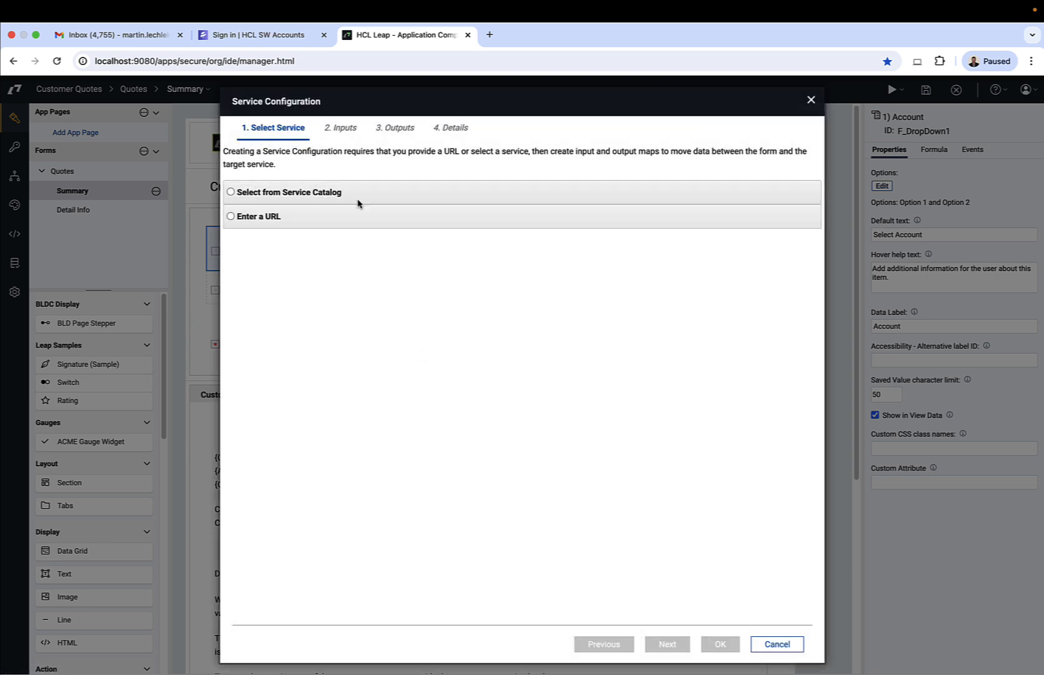
pyautogui.click(314, 193)
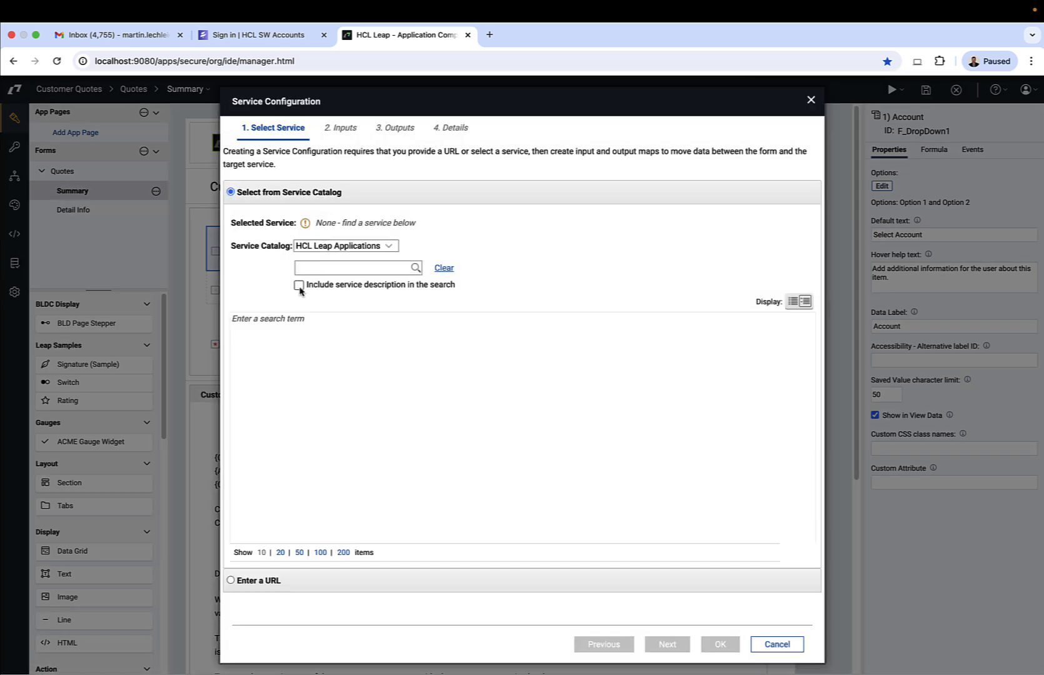
pyautogui.click(319, 269)
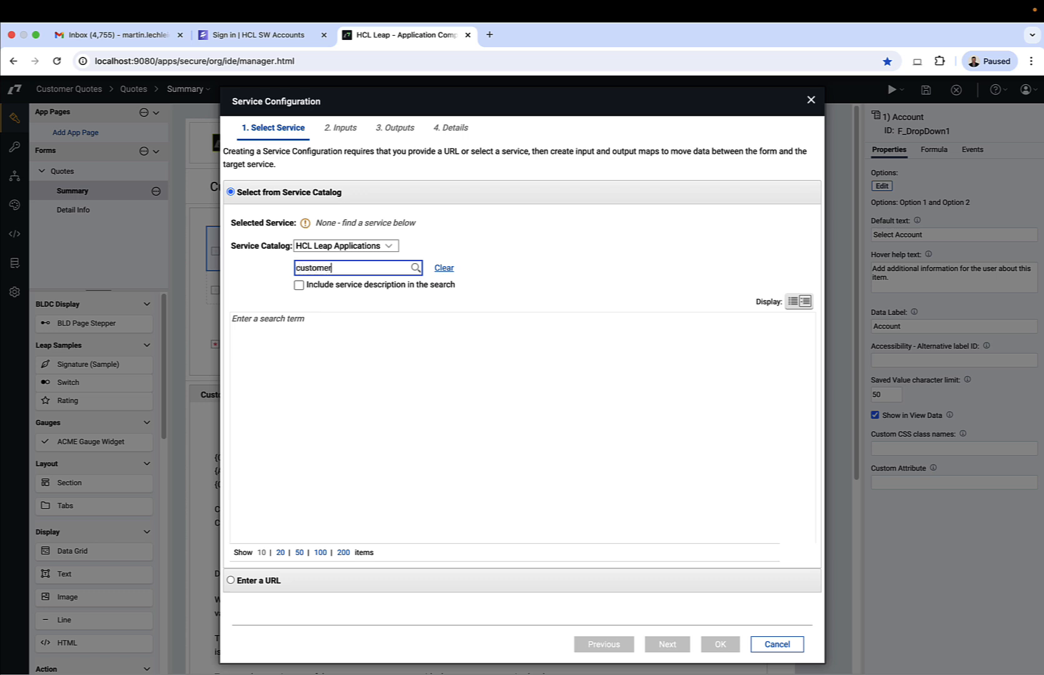
pyautogui.press('Return')
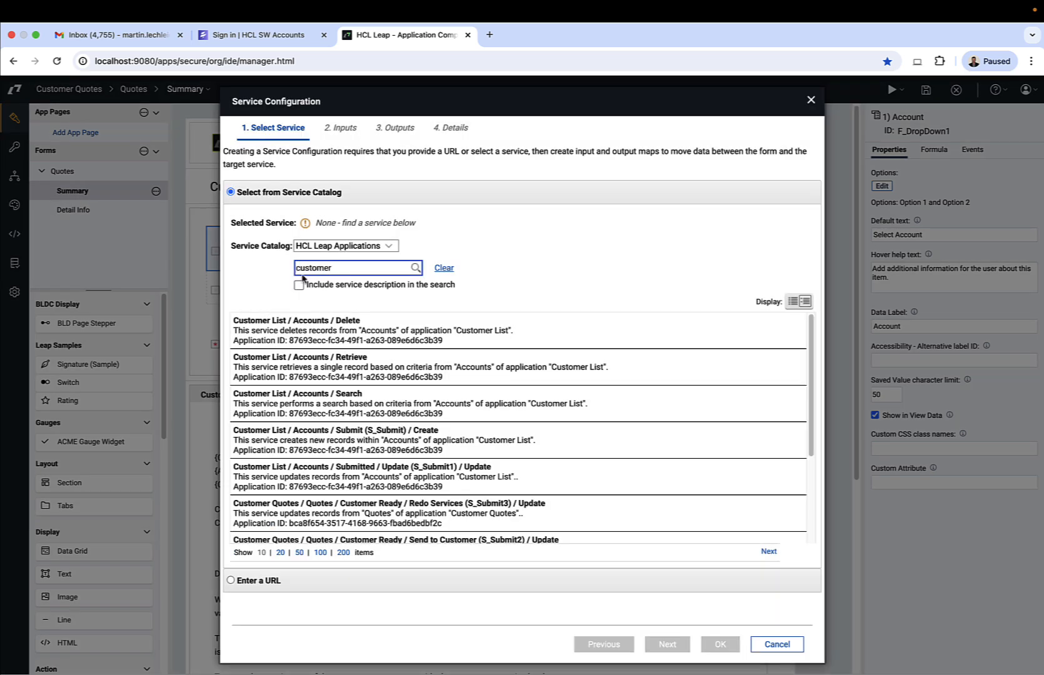
pyautogui.click(289, 411)
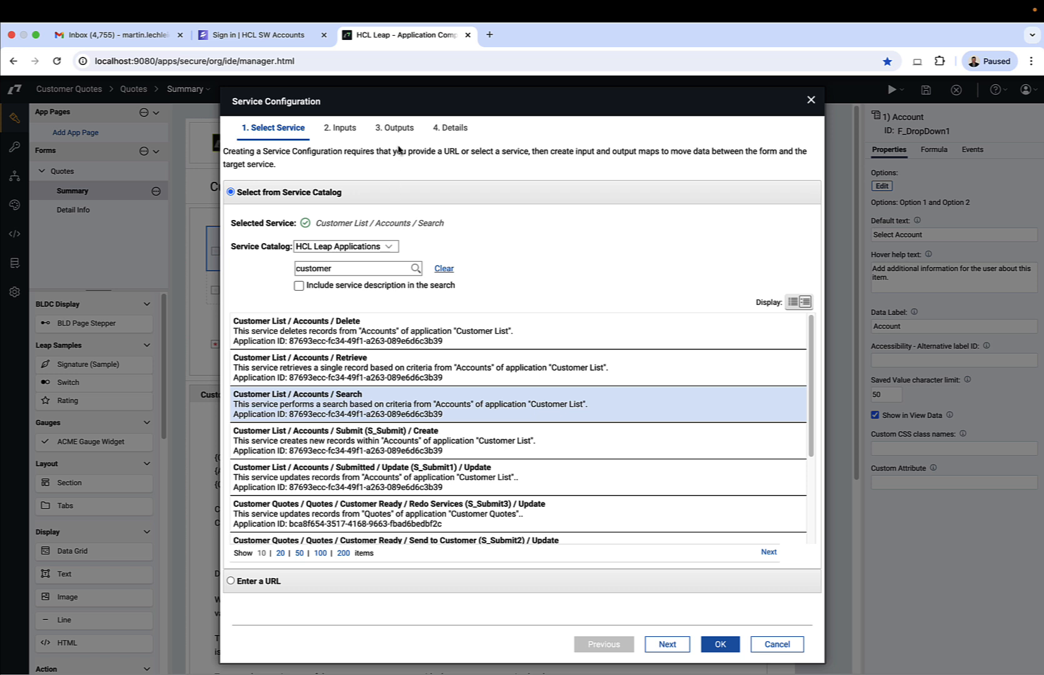
# Step: Assign the searched records' Account result (F_Account) to the Saved Value of the Account drop-down's options in Prepare the Quote
pyautogui.click(395, 128)
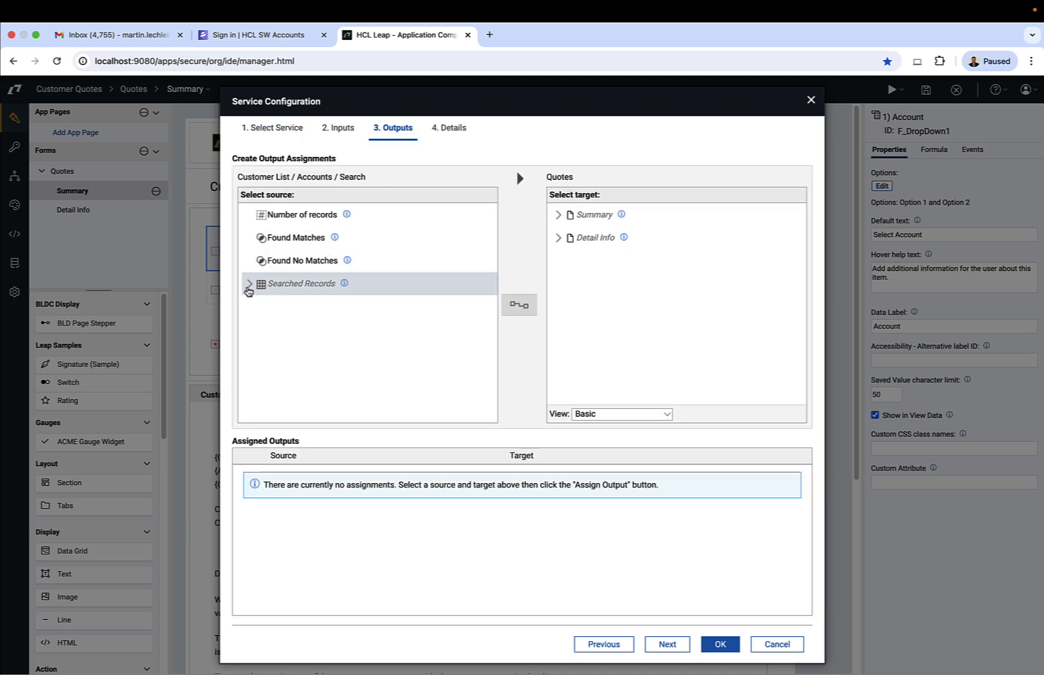
pyautogui.click(248, 286)
pyautogui.scroll(-5, 326, 307)
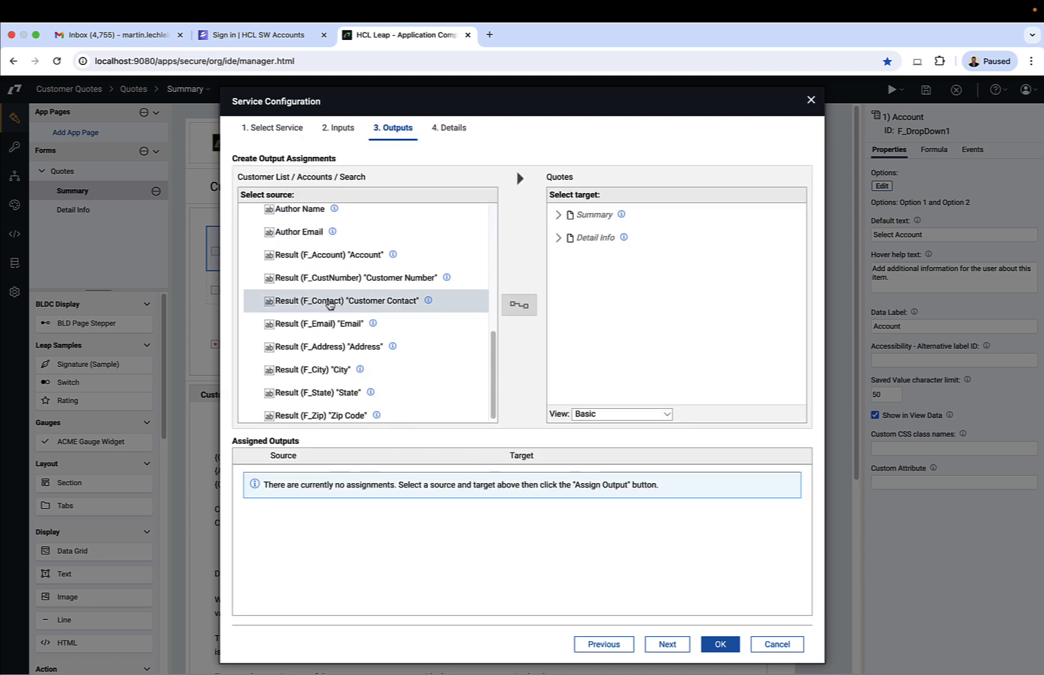
pyautogui.click(347, 257)
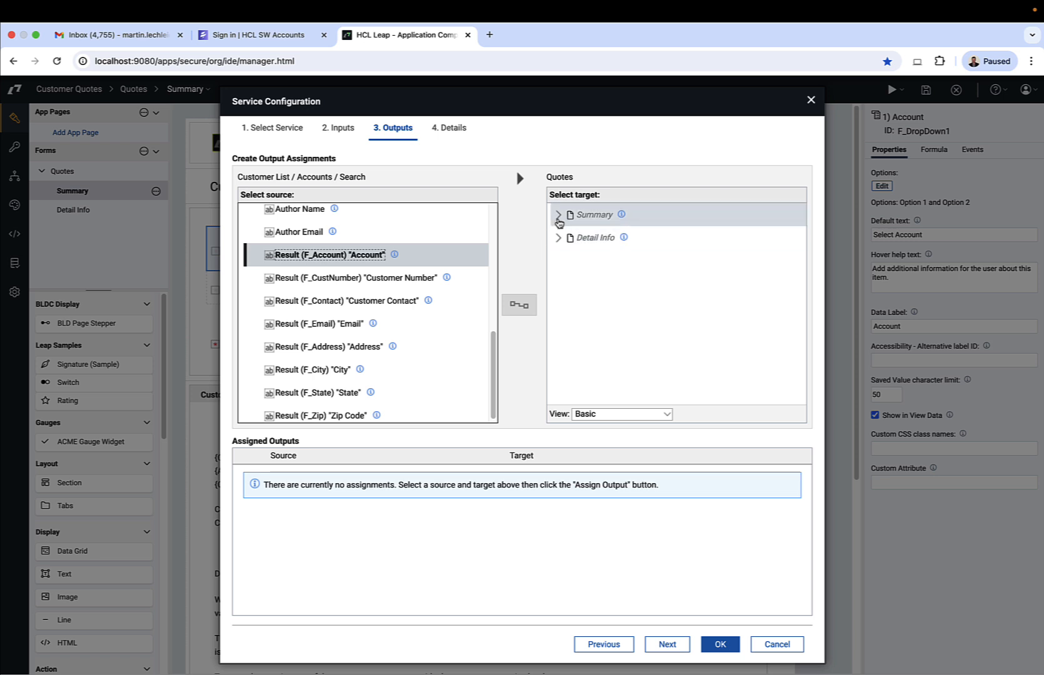
pyautogui.click(559, 217)
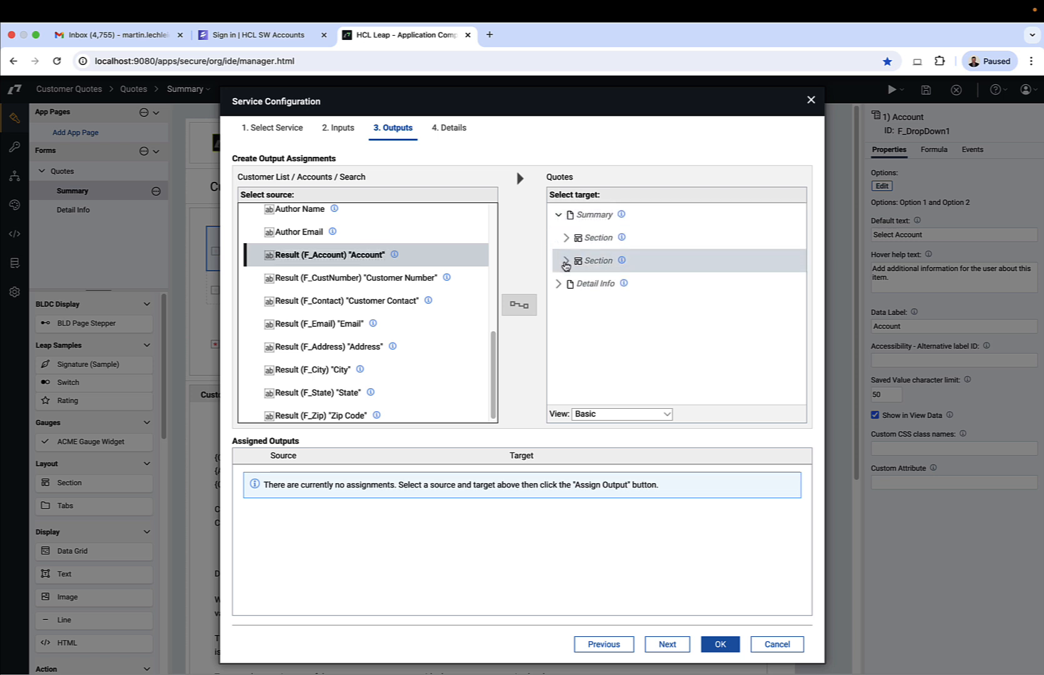
pyautogui.click(566, 262)
pyautogui.click(574, 285)
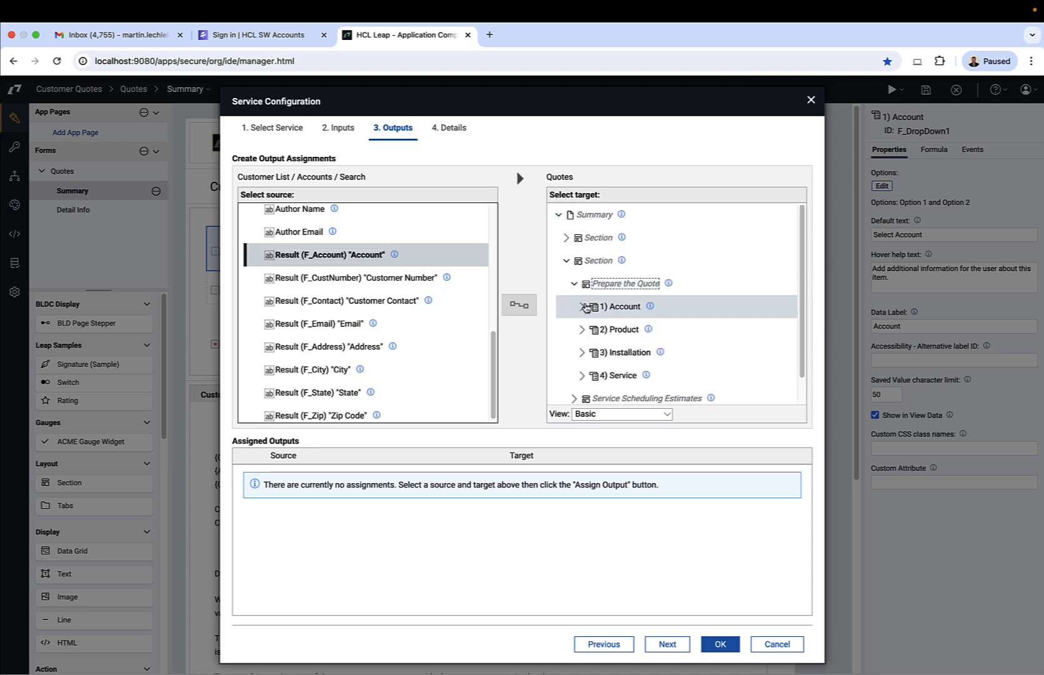
pyautogui.click(582, 307)
pyautogui.click(590, 330)
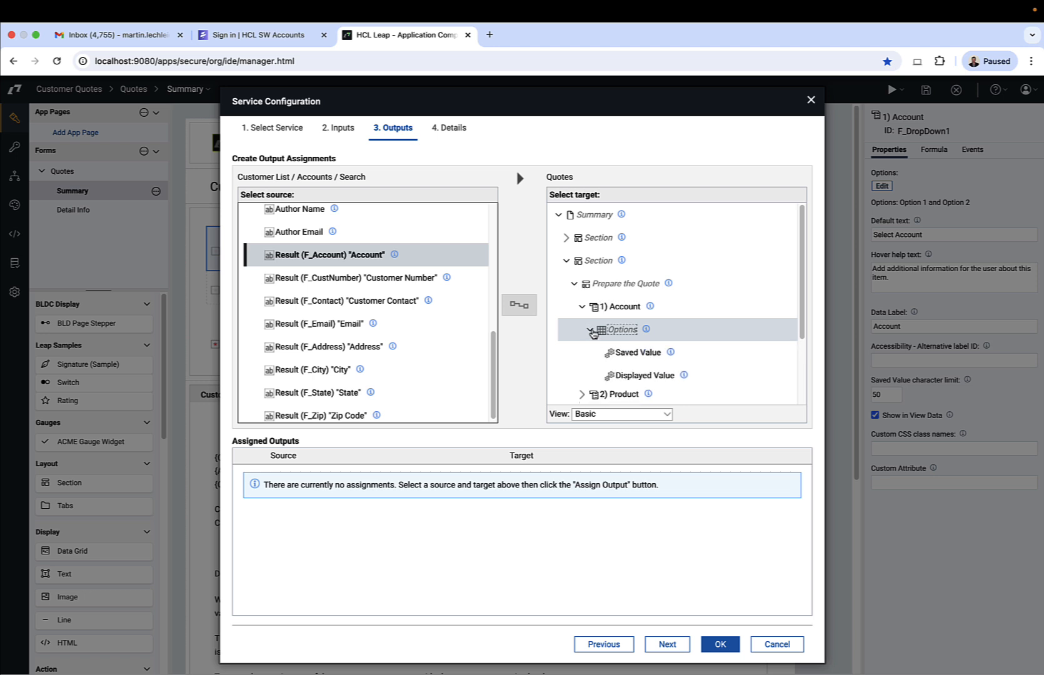
pyautogui.click(606, 352)
pyautogui.click(519, 305)
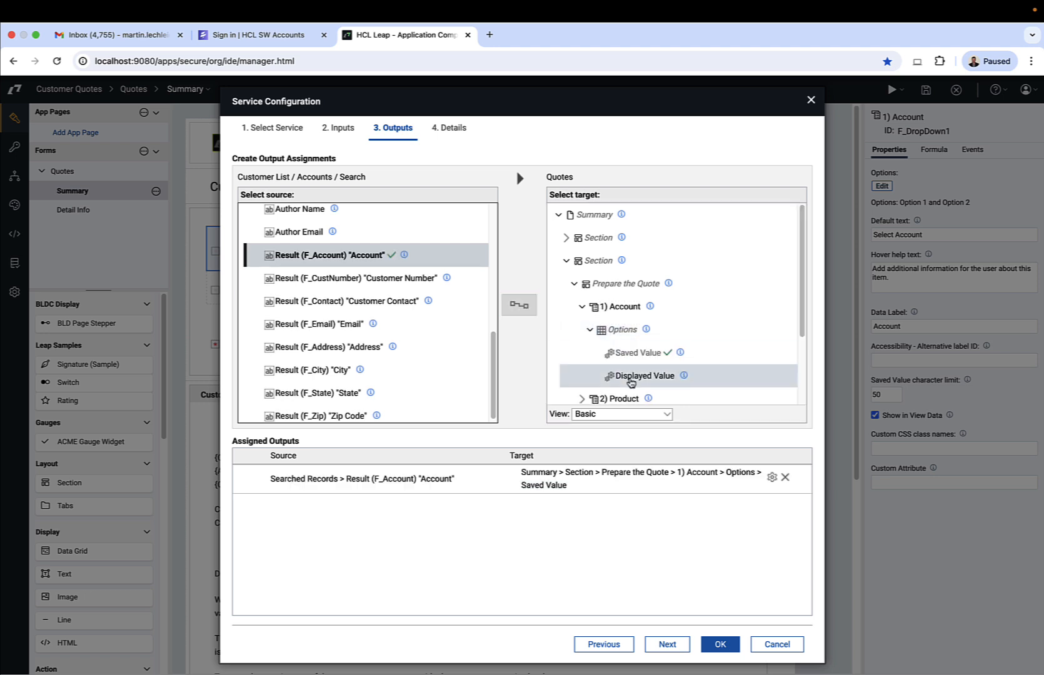
# Step: Assign the same Account result to the options' Displayed Value and accept the service configuration and drop-down options
pyautogui.click(620, 377)
pyautogui.click(528, 312)
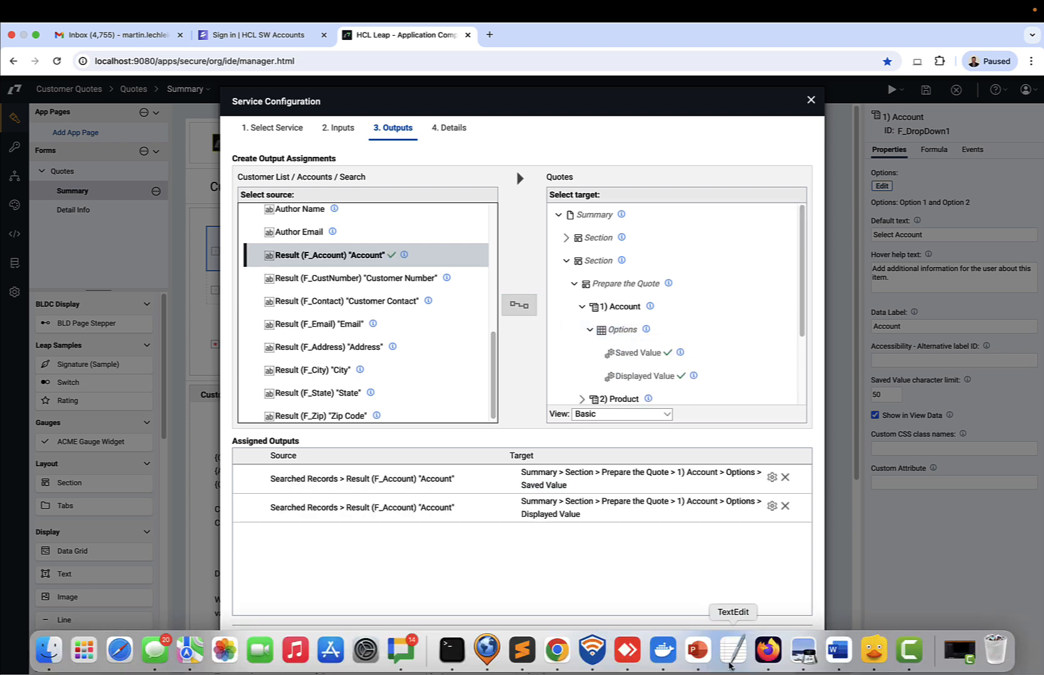
pyautogui.click(723, 646)
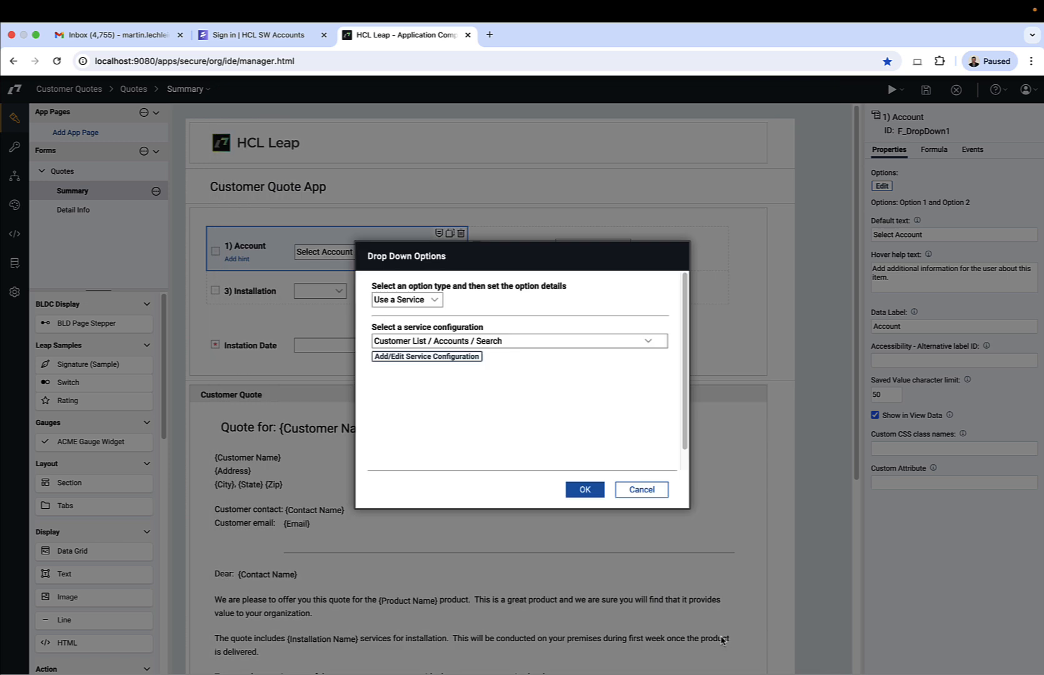
pyautogui.click(572, 490)
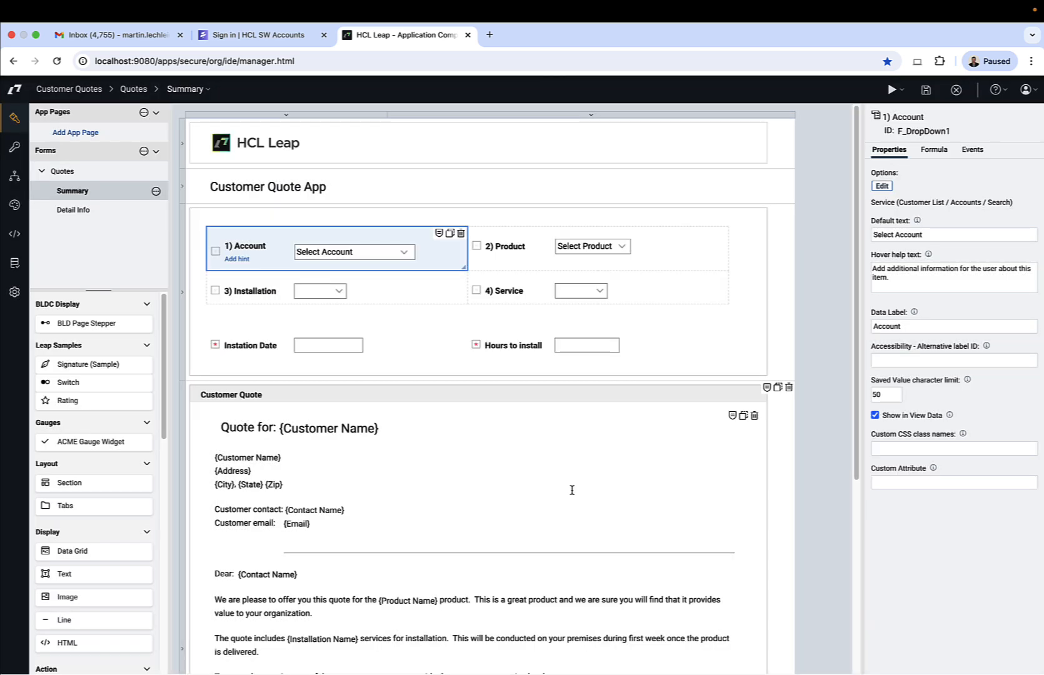
# Step: Set the option type of the Product drop-down to Use a Service
pyautogui.click(674, 250)
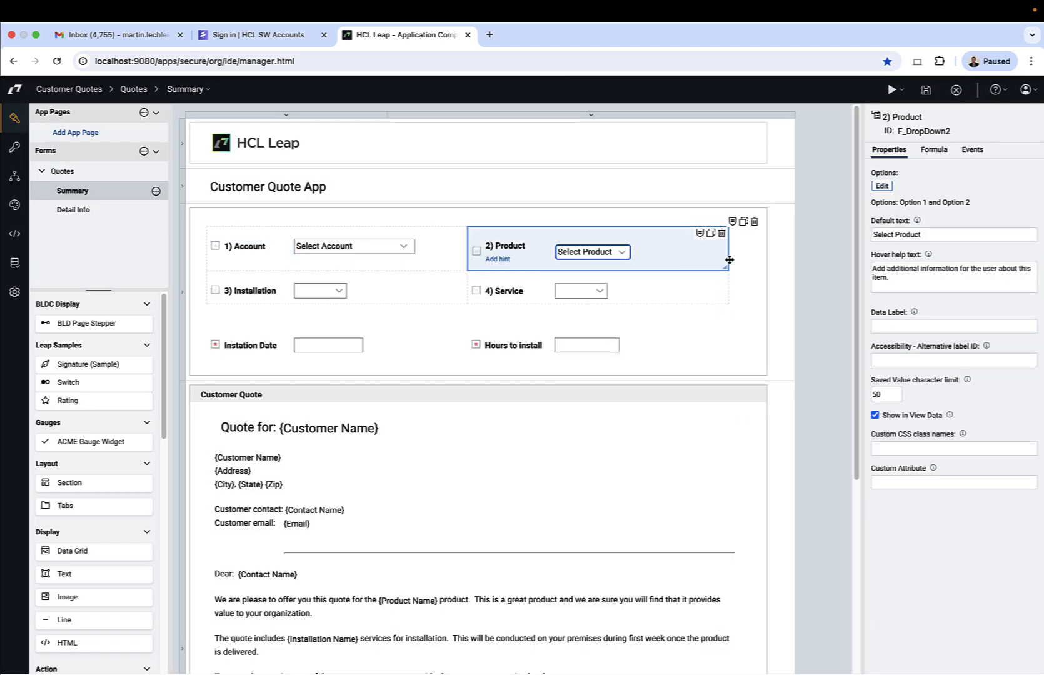
pyautogui.click(882, 185)
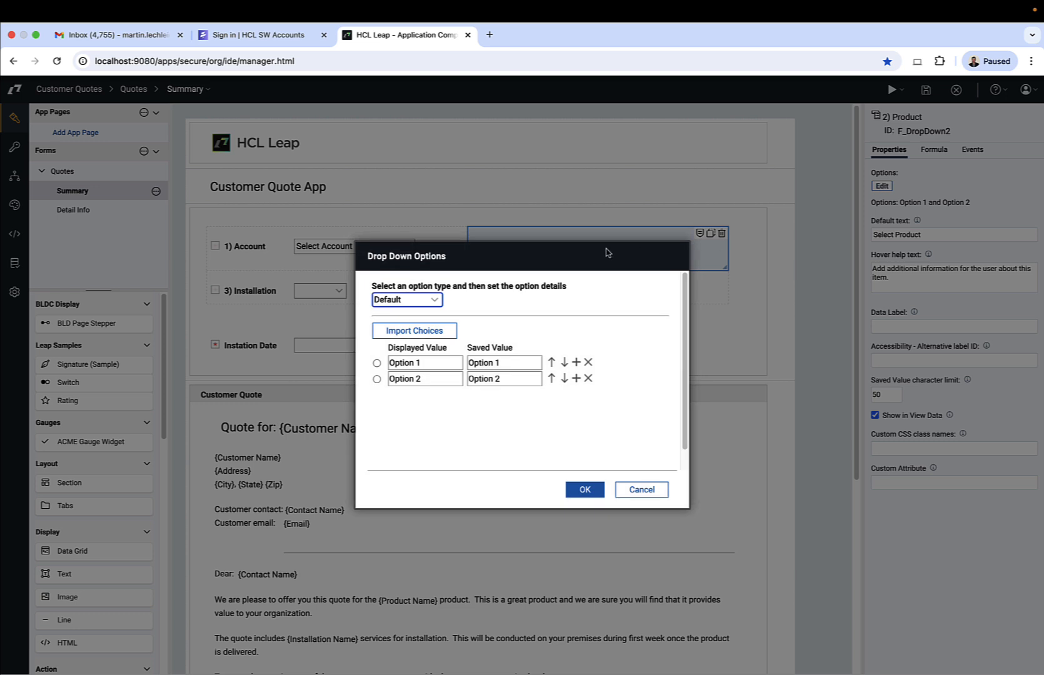
pyautogui.click(420, 301)
pyautogui.click(417, 316)
# Step: Add a service configuration for Product, searching the catalog for "pricing" and selecting Pricing Catalog / Price Catalog / Search
pyautogui.click(410, 361)
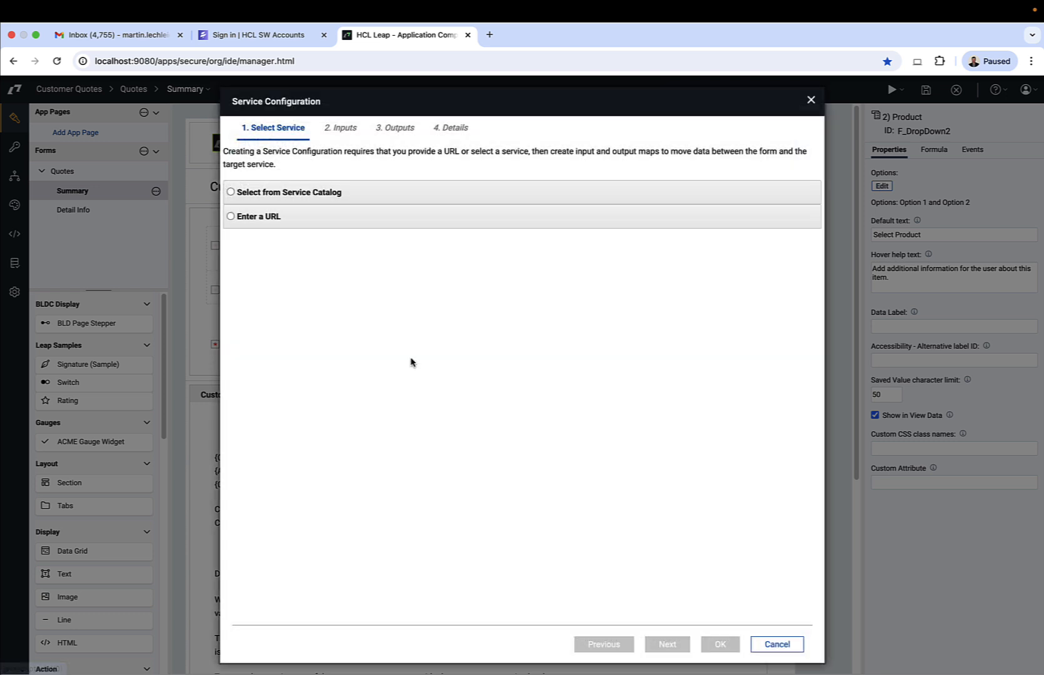
pyautogui.click(312, 193)
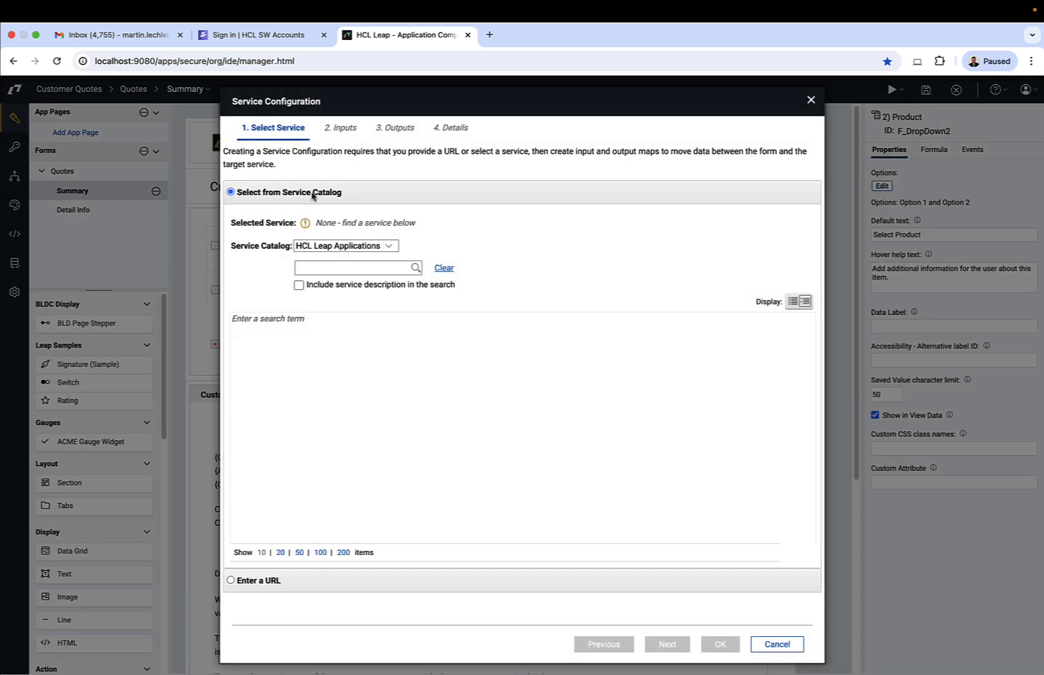
pyautogui.click(325, 271)
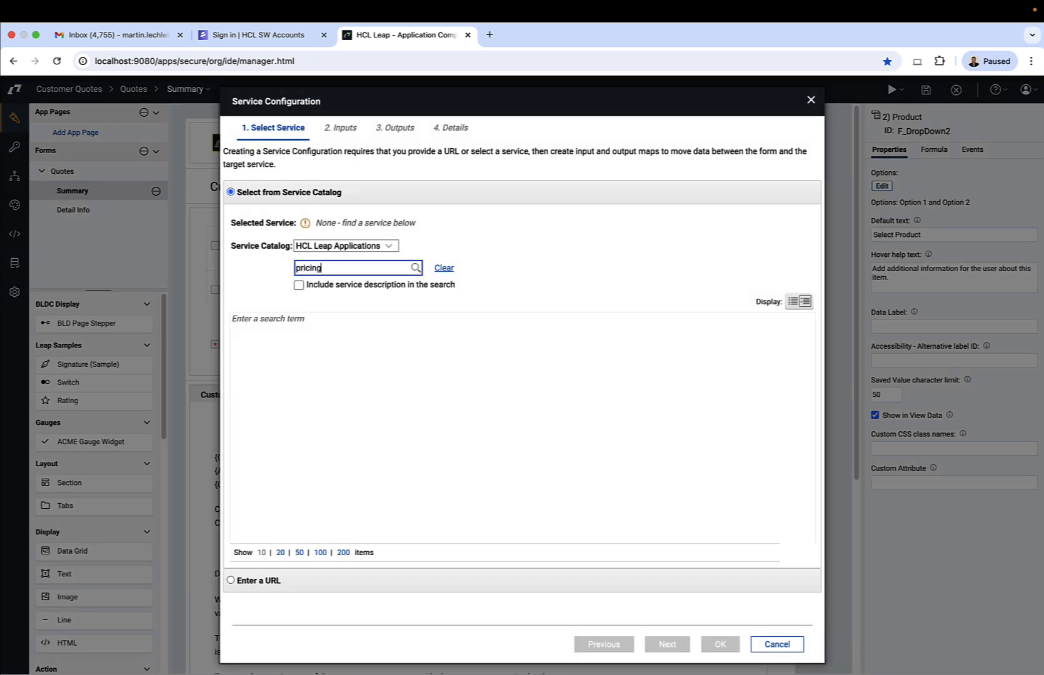
pyautogui.press('Return')
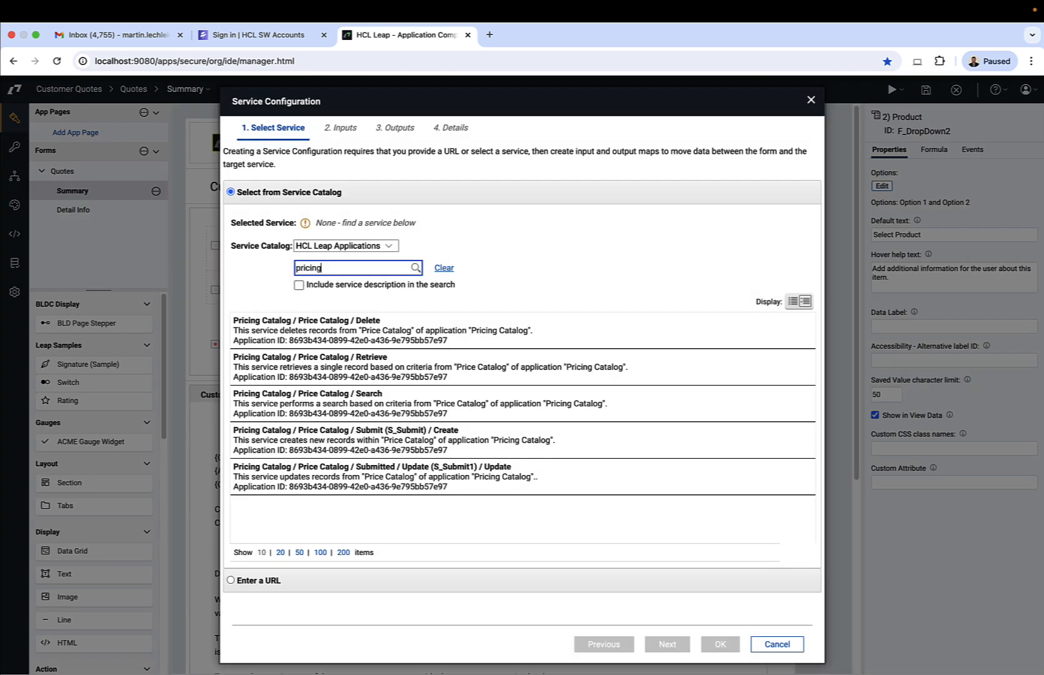
pyautogui.click(359, 410)
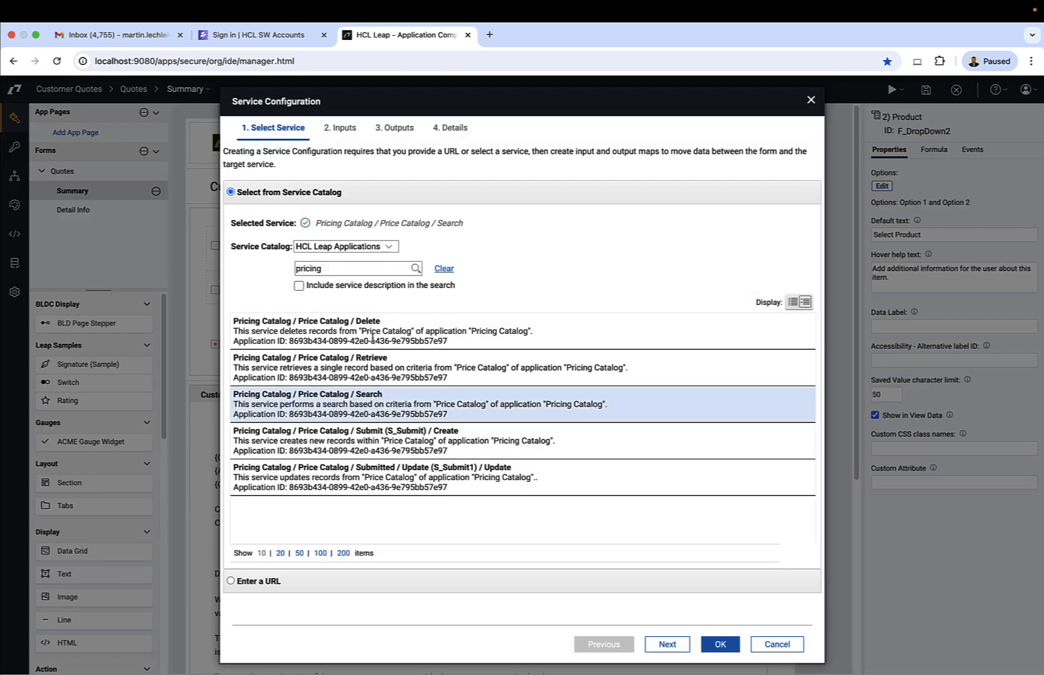
# Step: Assign the searched records' Product Name result (F_Product_Name) to the Saved Value of the Product drop-down's options in Prepare the Quote
pyautogui.click(392, 129)
pyautogui.click(250, 285)
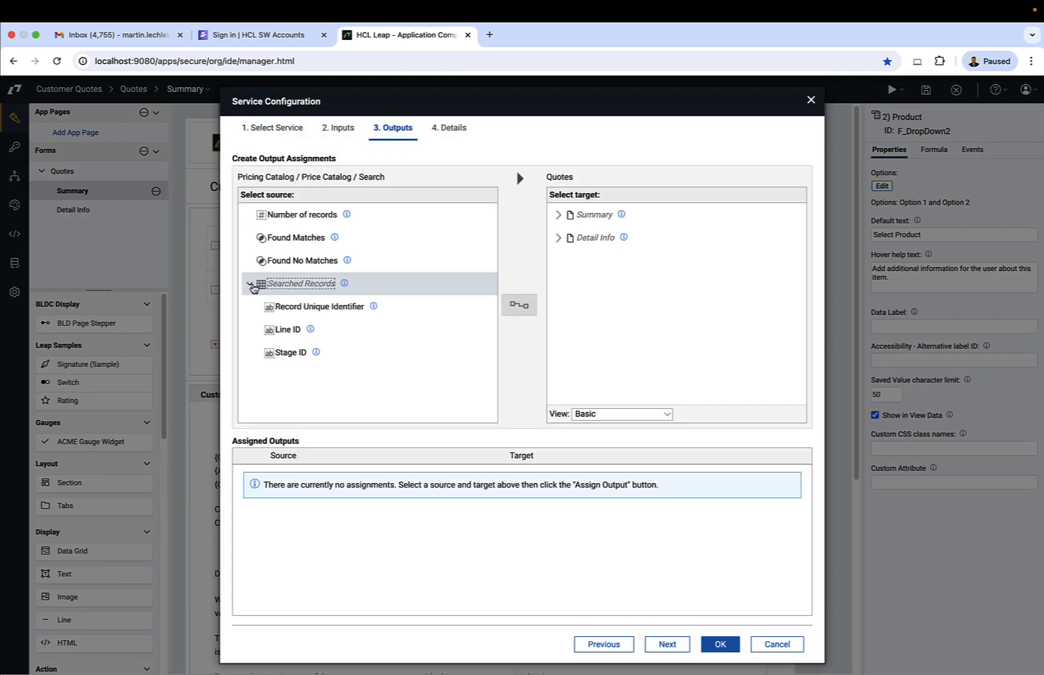
pyautogui.scroll(-5, 272, 313)
pyautogui.click(269, 353)
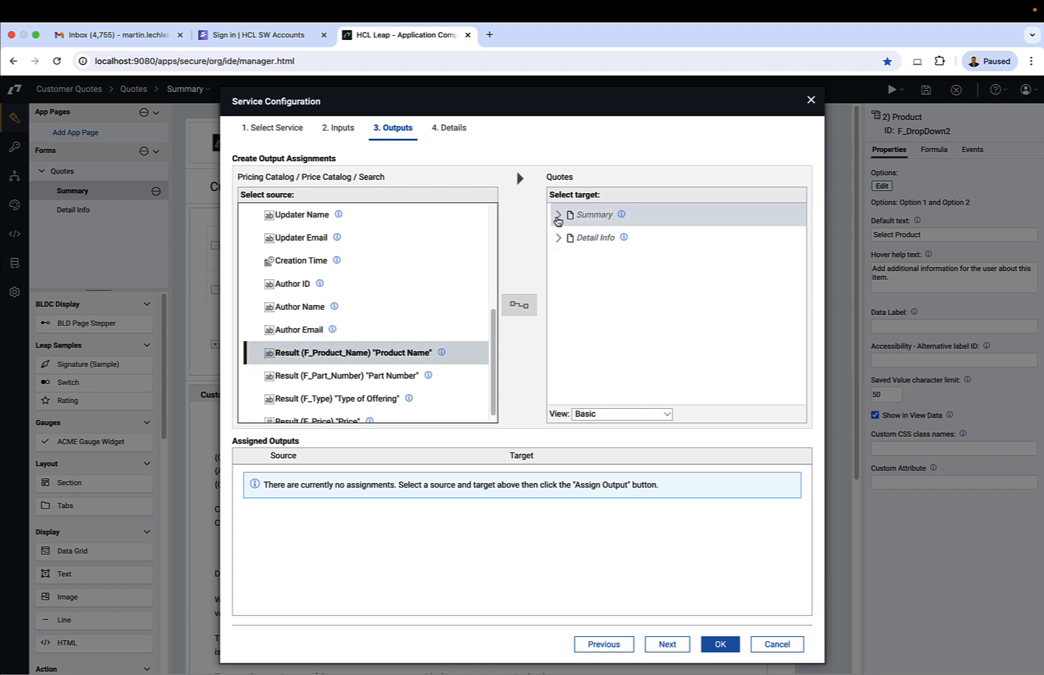
pyautogui.click(559, 215)
pyautogui.click(567, 261)
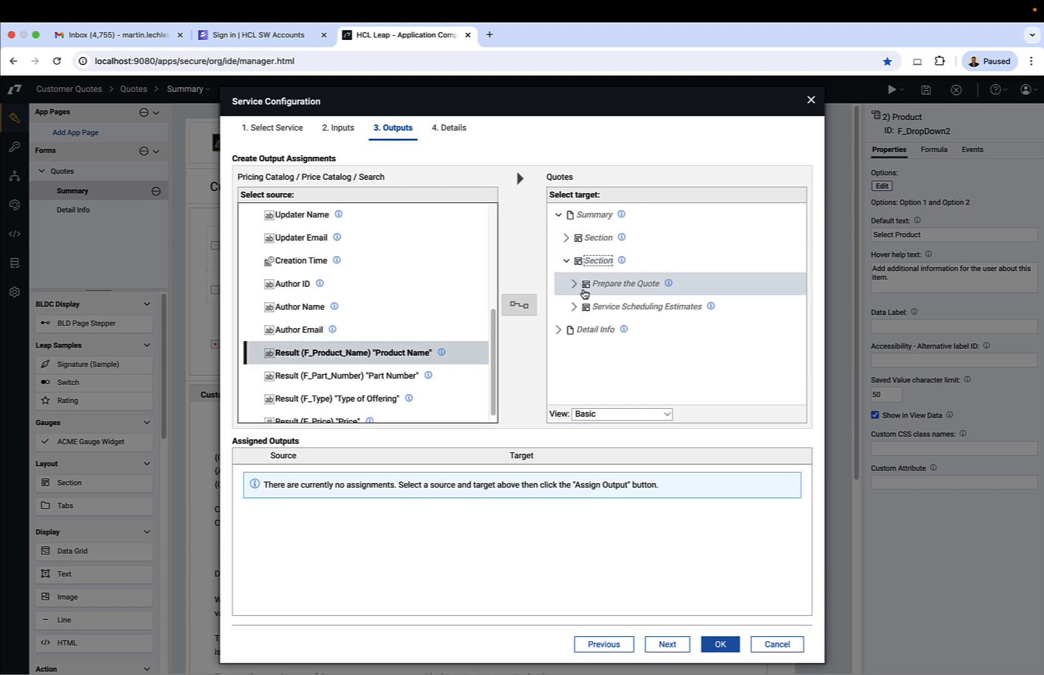
pyautogui.click(574, 306)
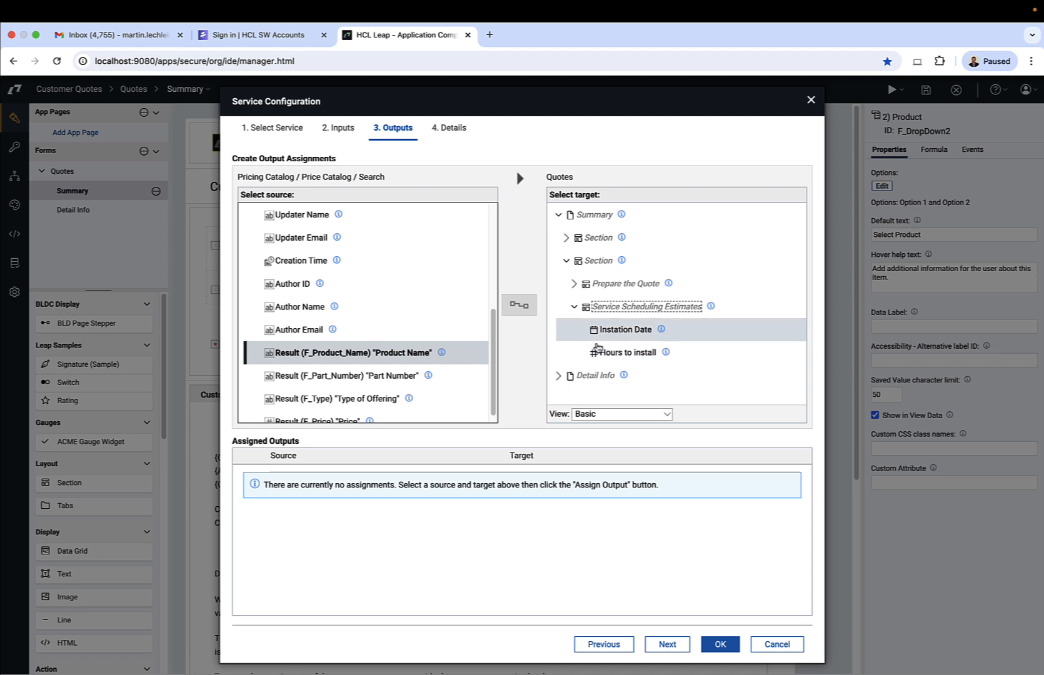
pyautogui.click(575, 285)
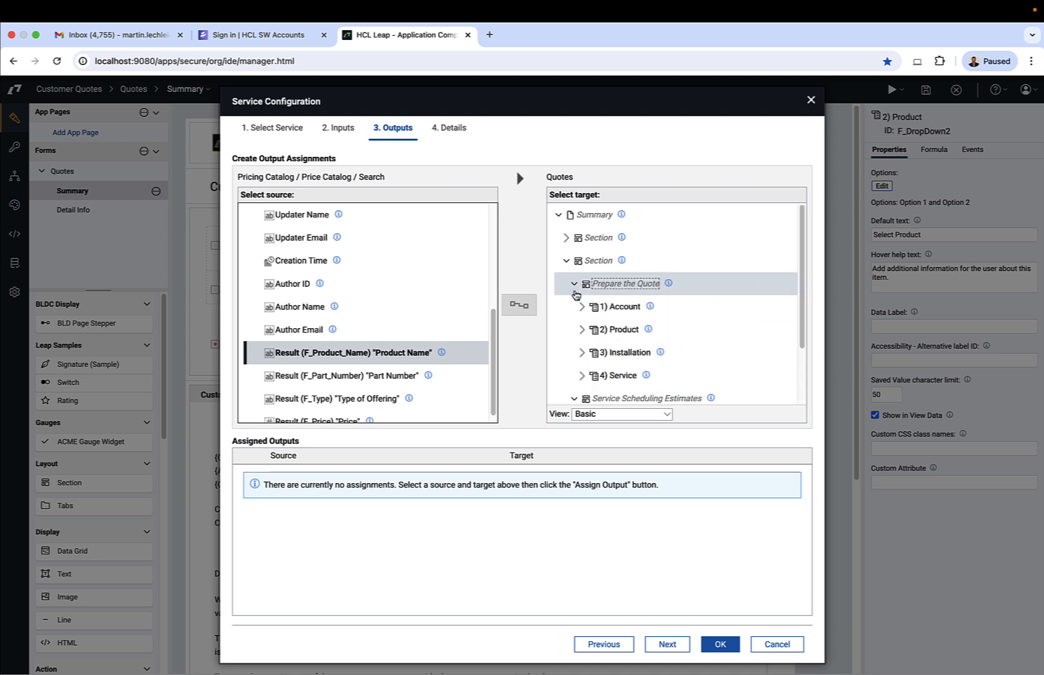
pyautogui.click(582, 329)
pyautogui.scroll(-1, 656, 351)
pyautogui.scroll(-1, 655, 352)
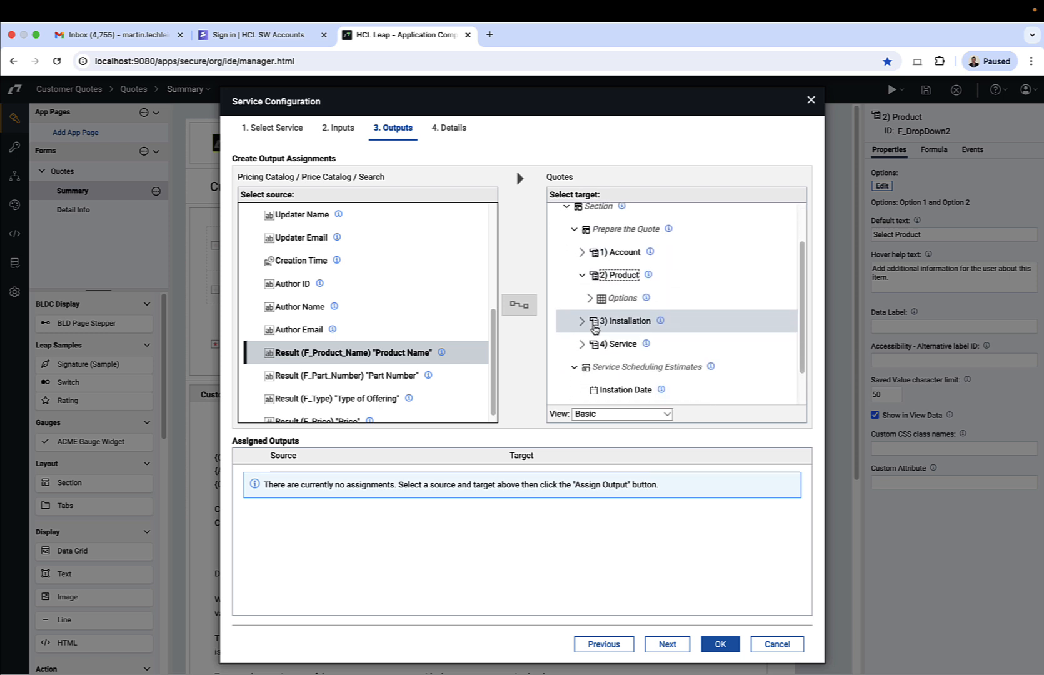
pyautogui.click(591, 295)
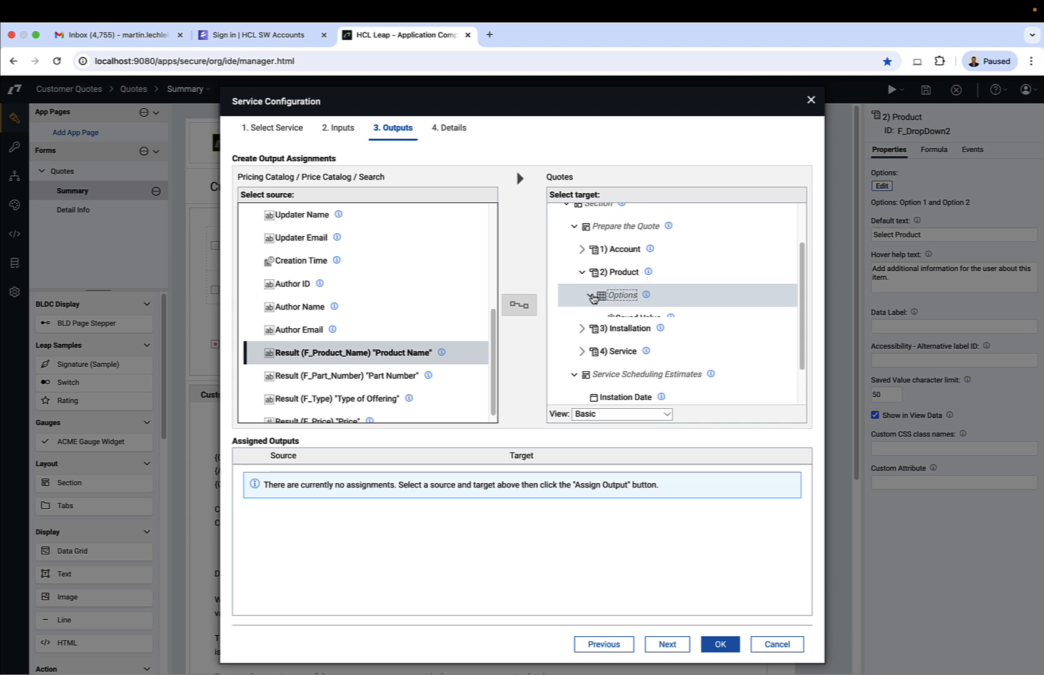
pyautogui.click(634, 311)
pyautogui.click(519, 305)
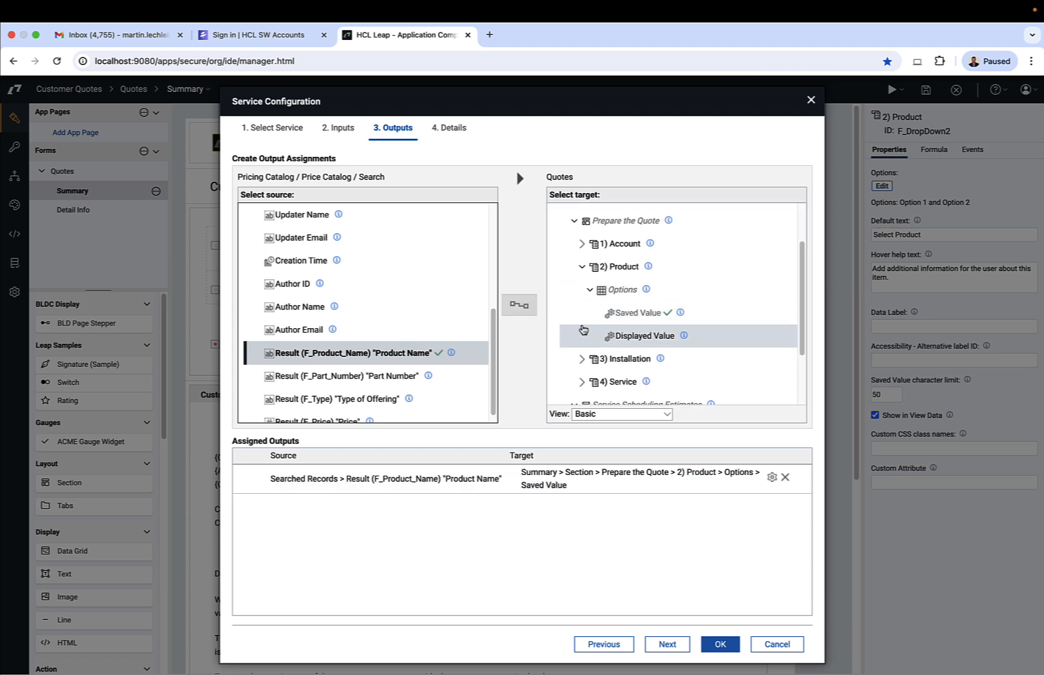
# Step: Assign the same Product Name result to the Product options' Displayed Value and accept the service configuration and drop-down options
pyautogui.click(597, 336)
pyautogui.click(519, 305)
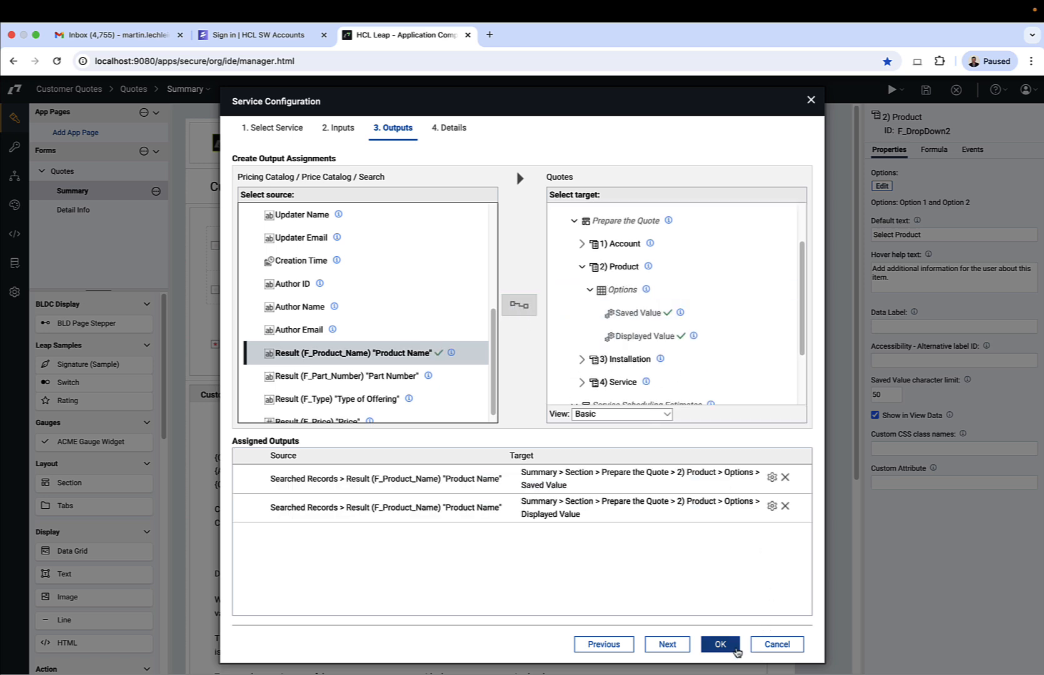
pyautogui.click(730, 642)
pyautogui.click(585, 490)
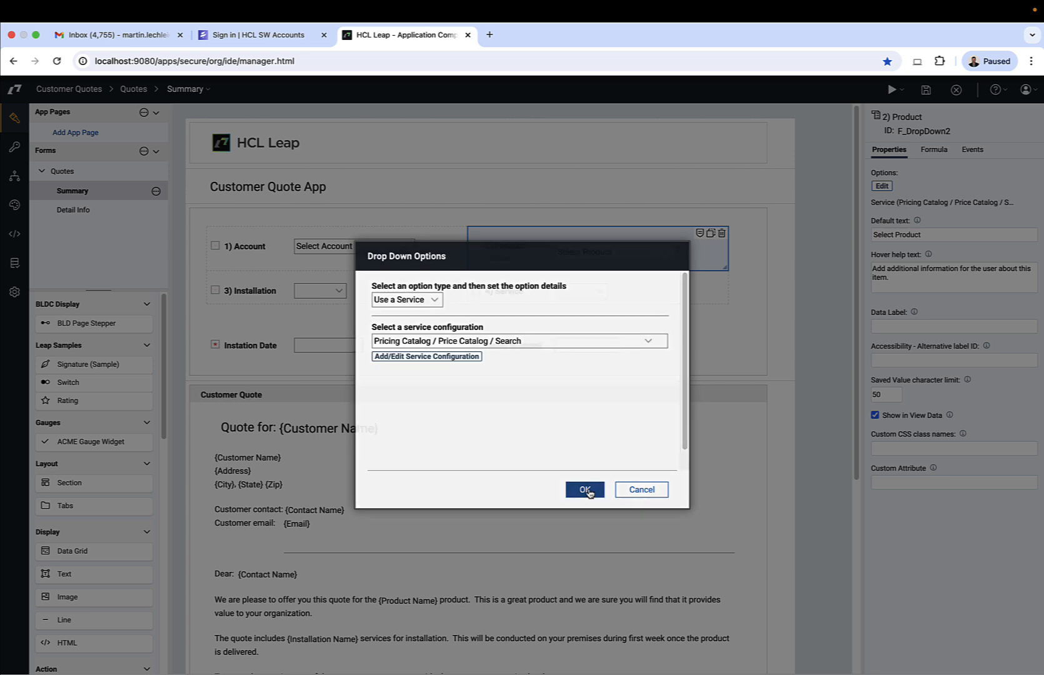
# Step: Preview the application's Quotes home page, choosing Burlington Textiles Corp of America as the account and checking the Product choices
pyautogui.click(896, 92)
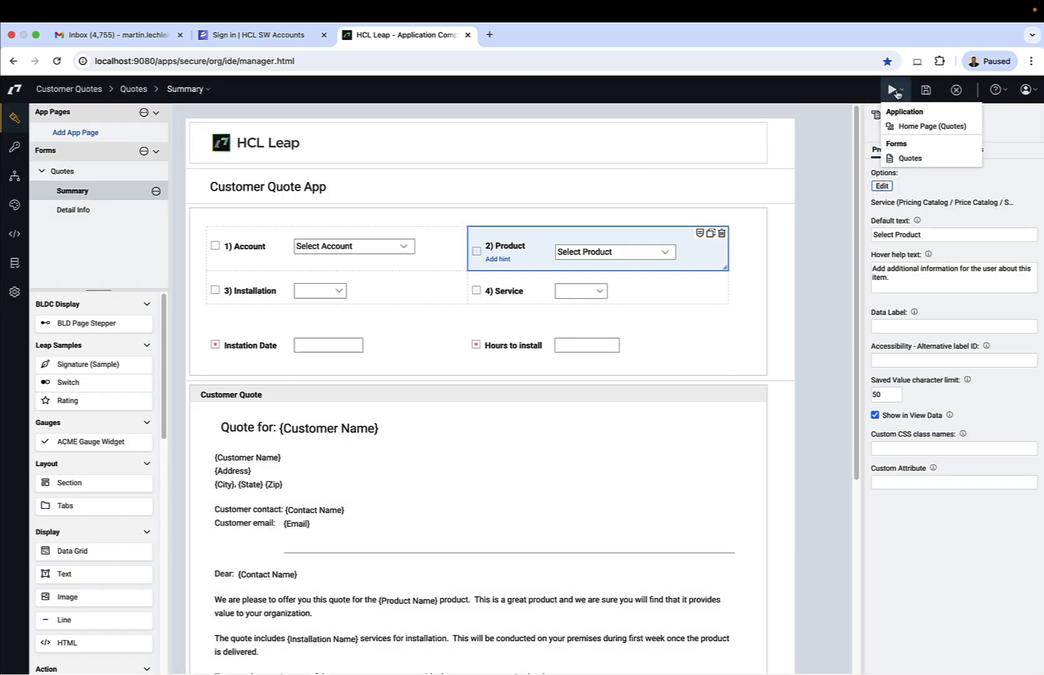
pyautogui.click(899, 128)
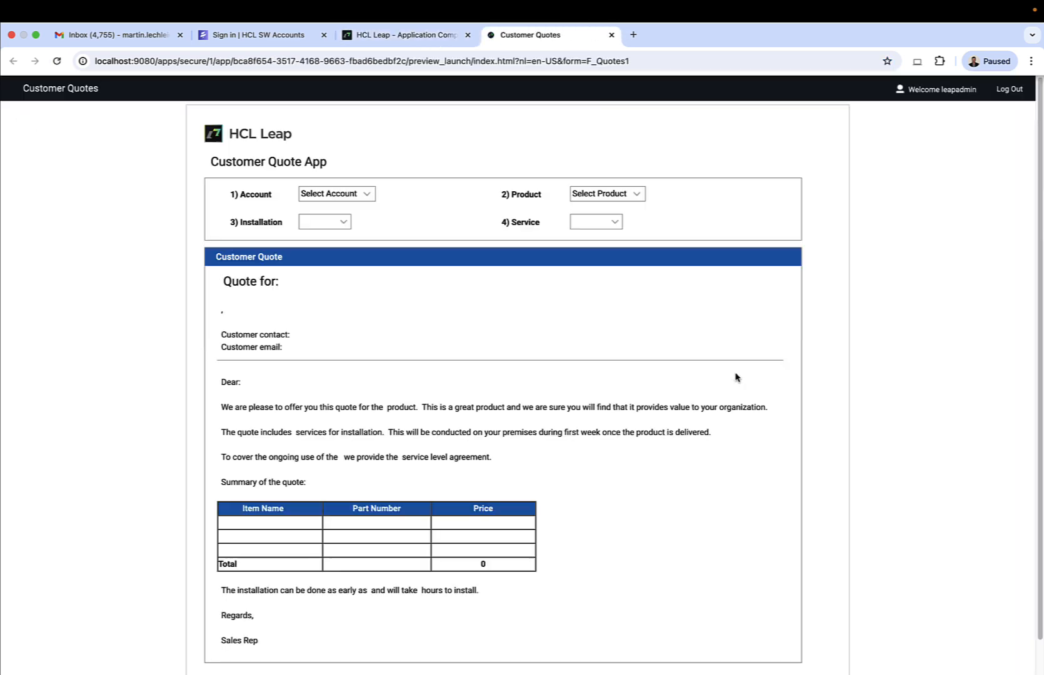
pyautogui.click(377, 195)
pyautogui.click(380, 209)
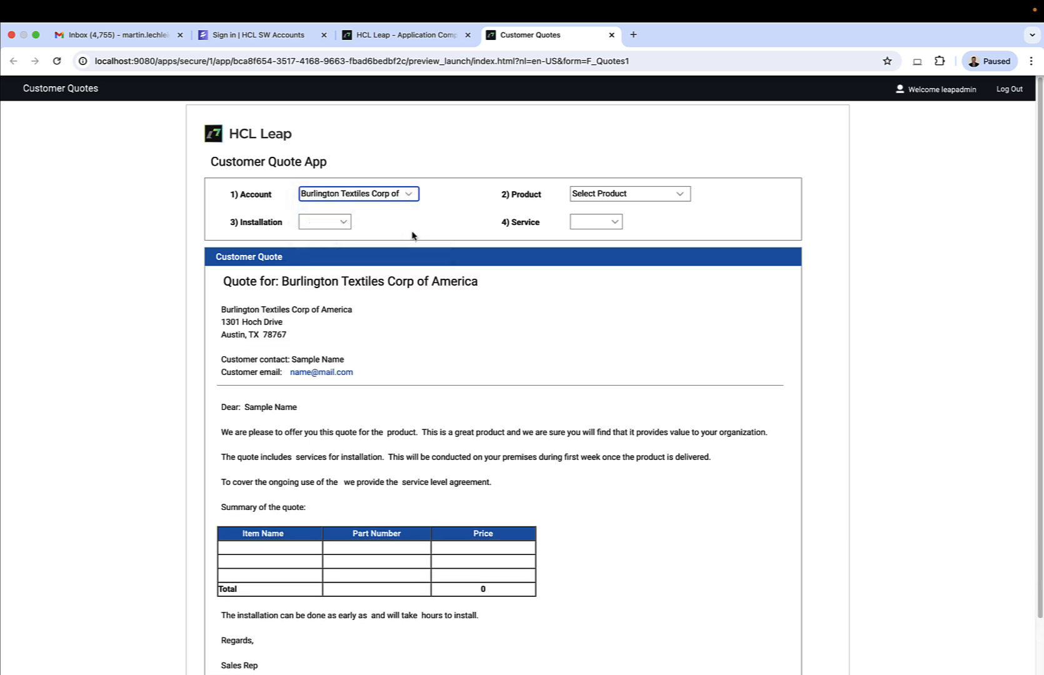
pyautogui.click(622, 197)
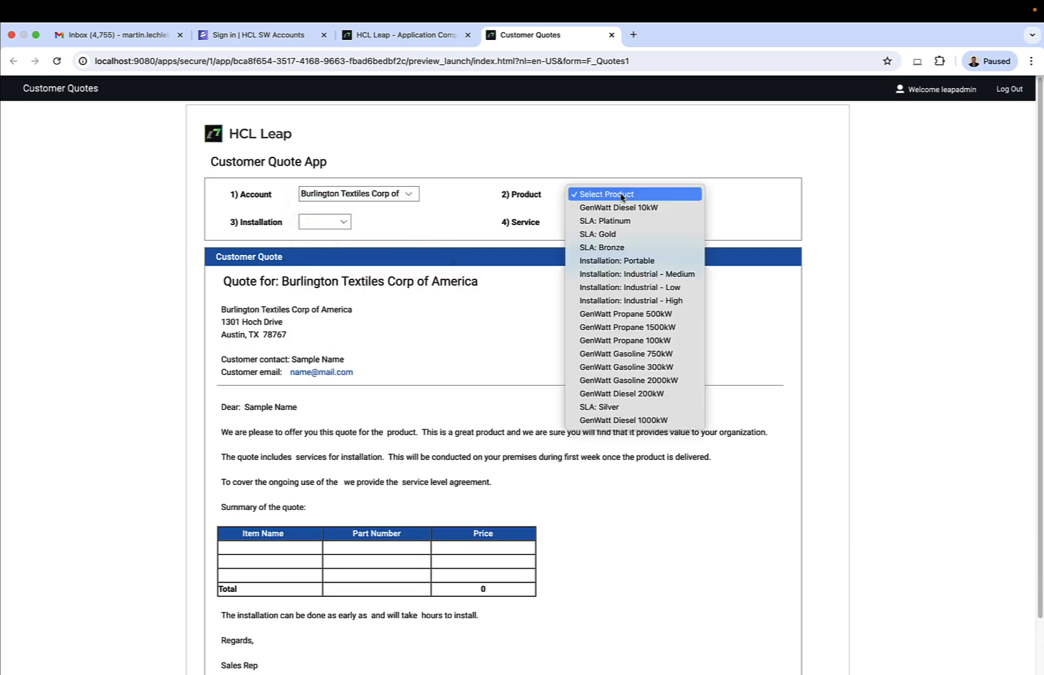
pyautogui.click(619, 301)
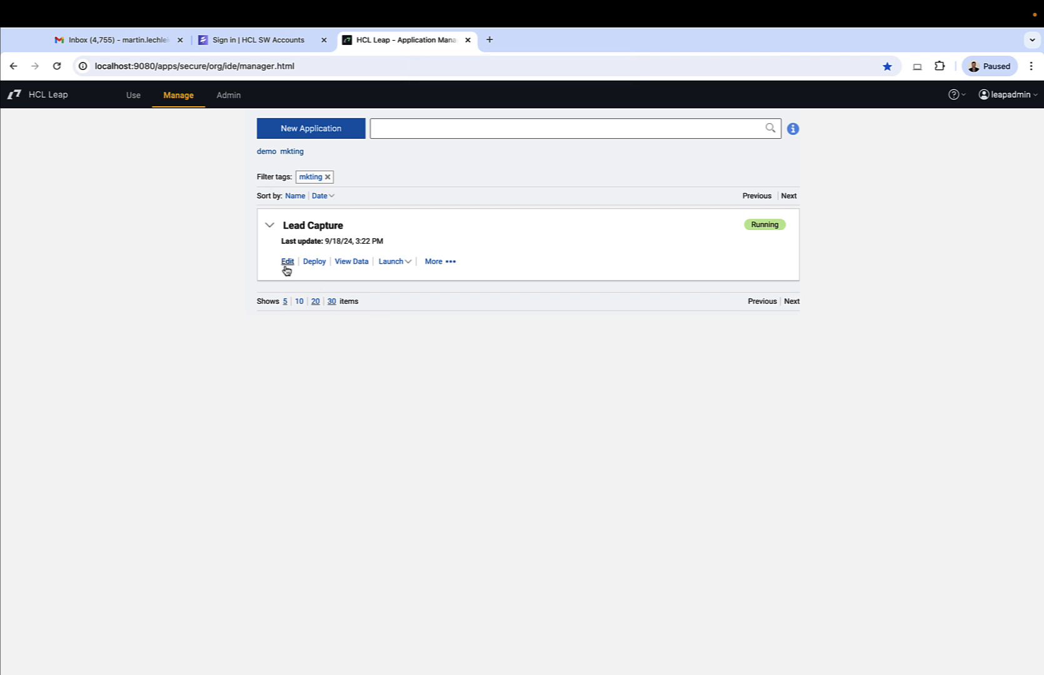
# Step: Open the Lead Capture application for editing and view its Tracking page
pyautogui.click(287, 264)
pyautogui.click(593, 445)
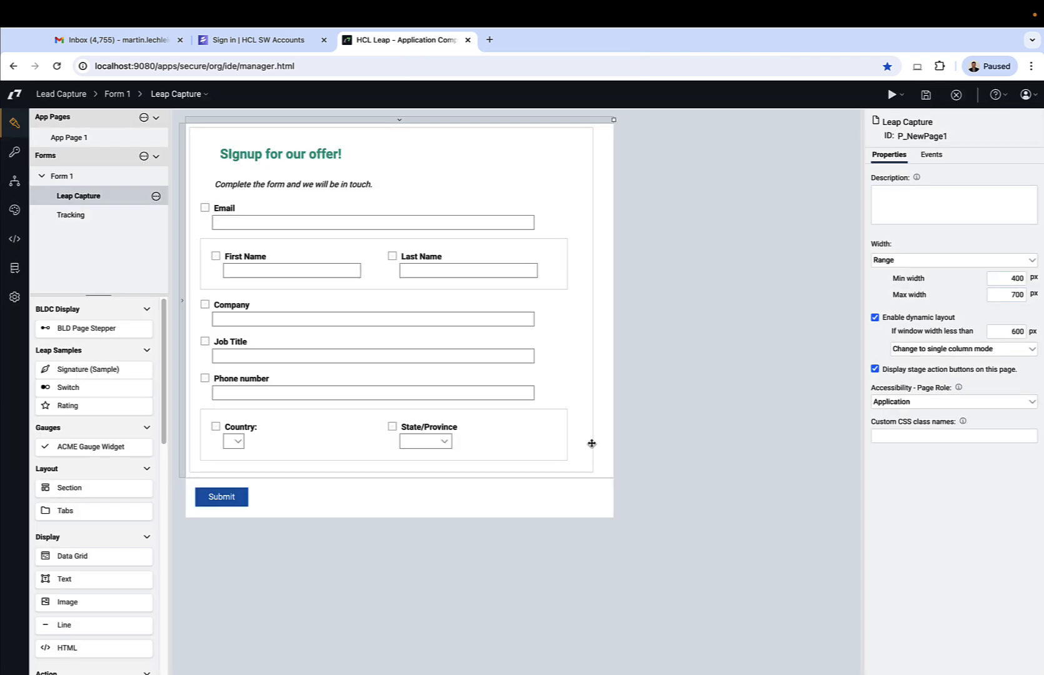
pyautogui.click(112, 222)
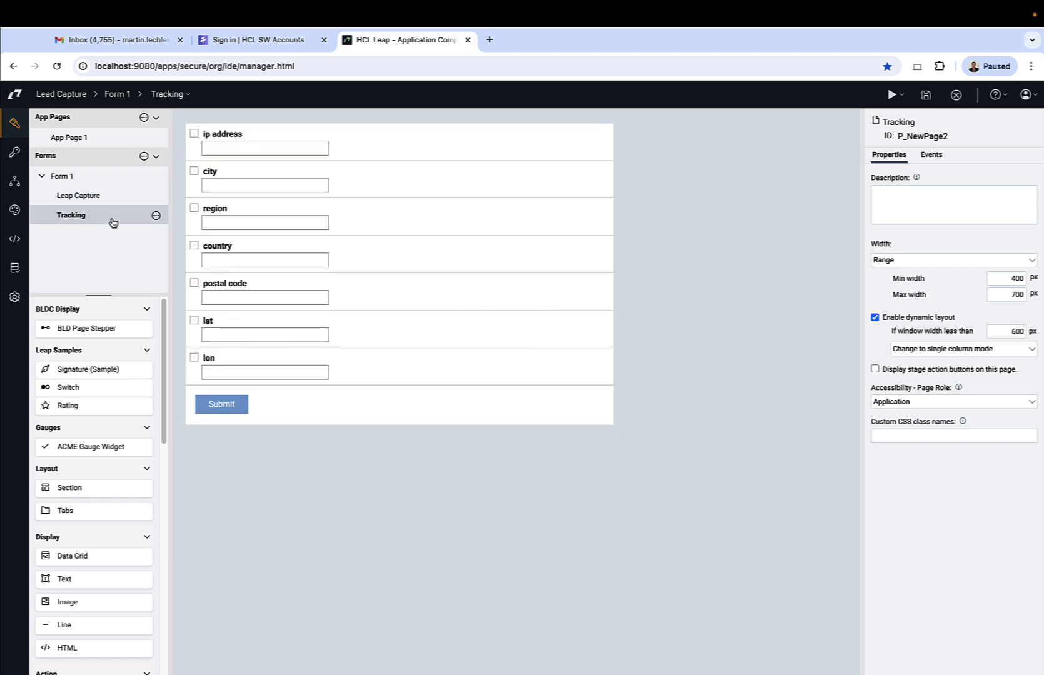
# Step: Set Form 1's onNew event to call a service and start a new service configuration
pyautogui.click(101, 179)
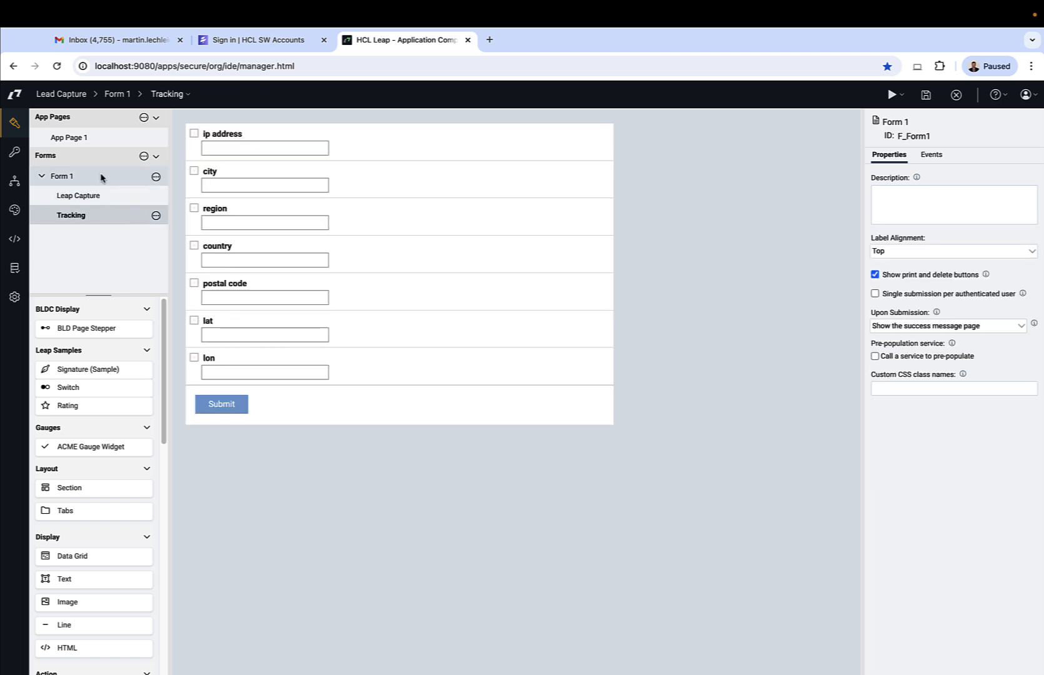
pyautogui.click(935, 156)
pyautogui.click(894, 280)
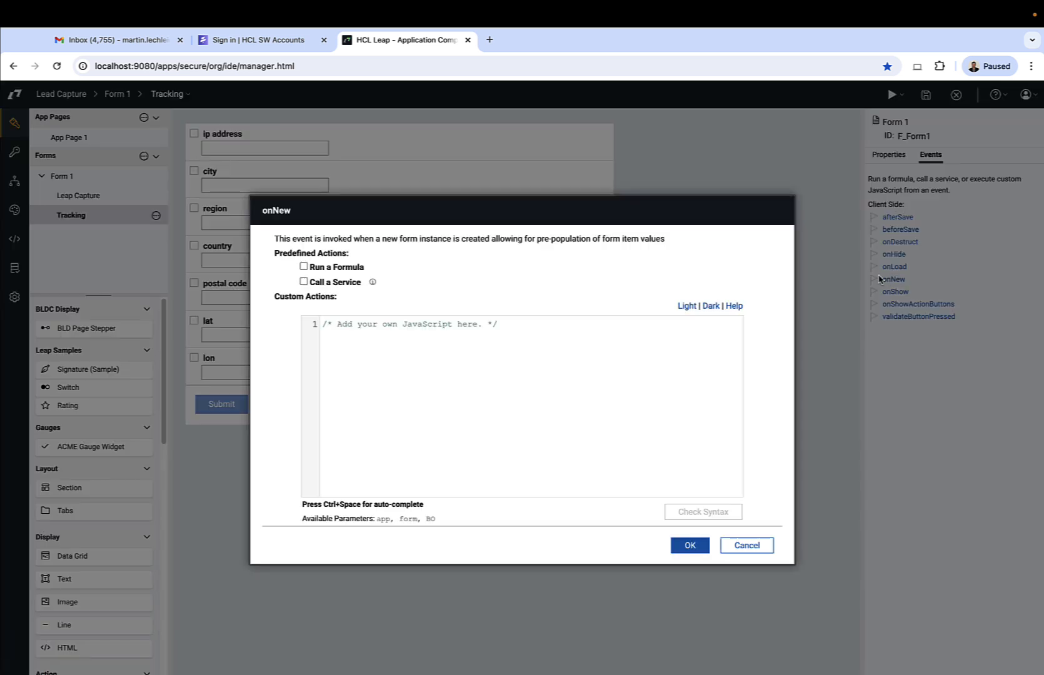
pyautogui.click(304, 277)
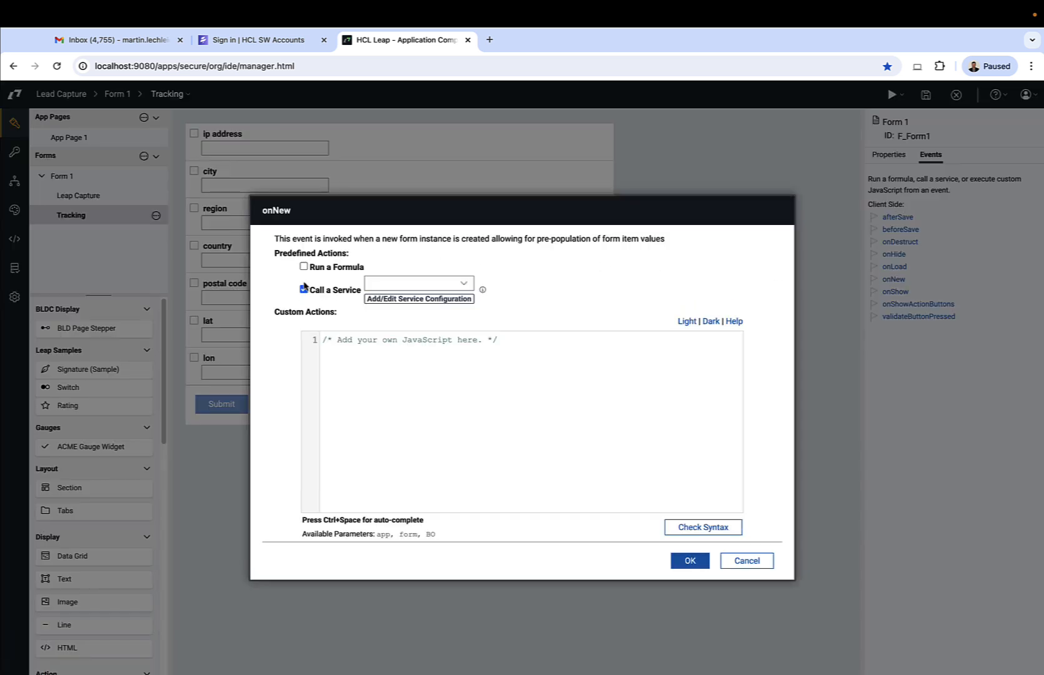
pyautogui.click(400, 300)
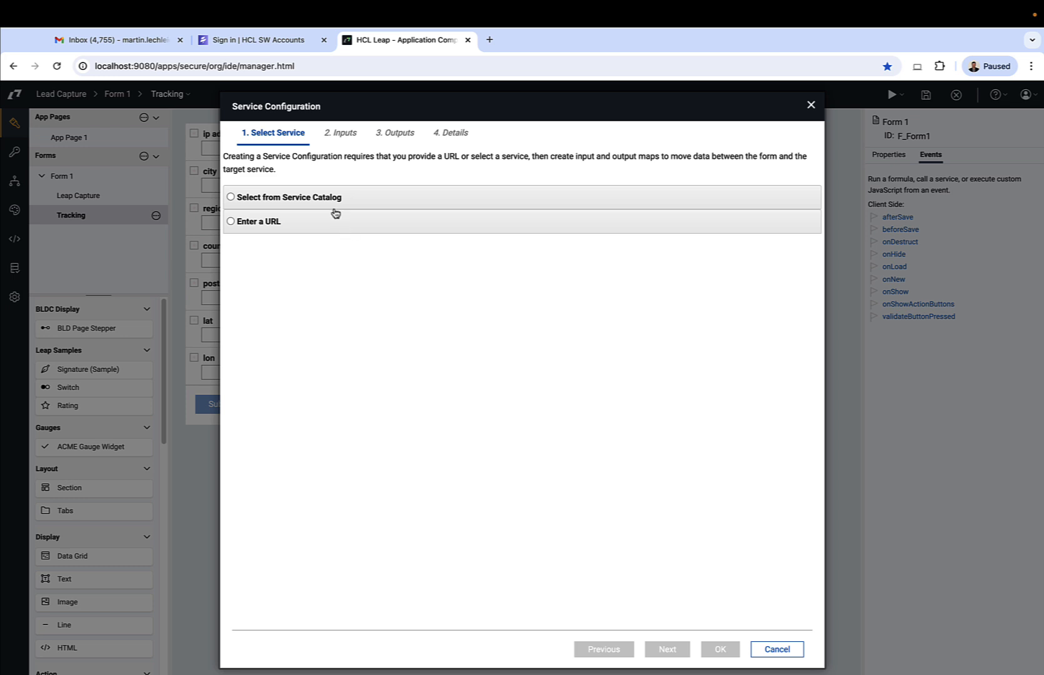
# Step: Enter the ipregistry URL with its API key as the service, and inspect its service details and sample response without changing them
pyautogui.click(259, 225)
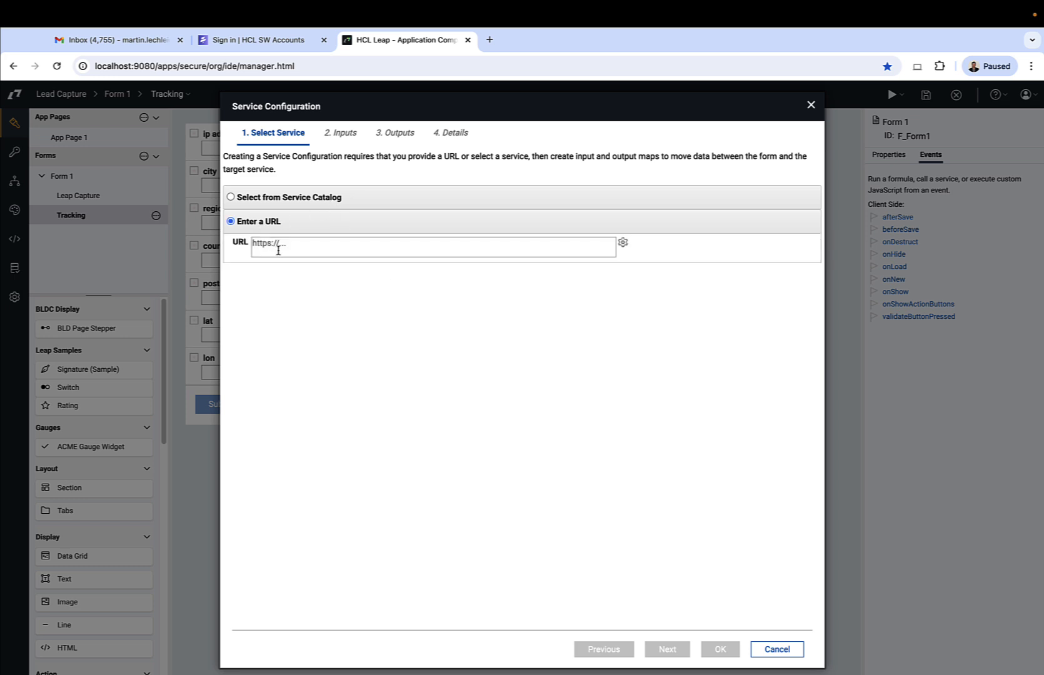
pyautogui.click(282, 249)
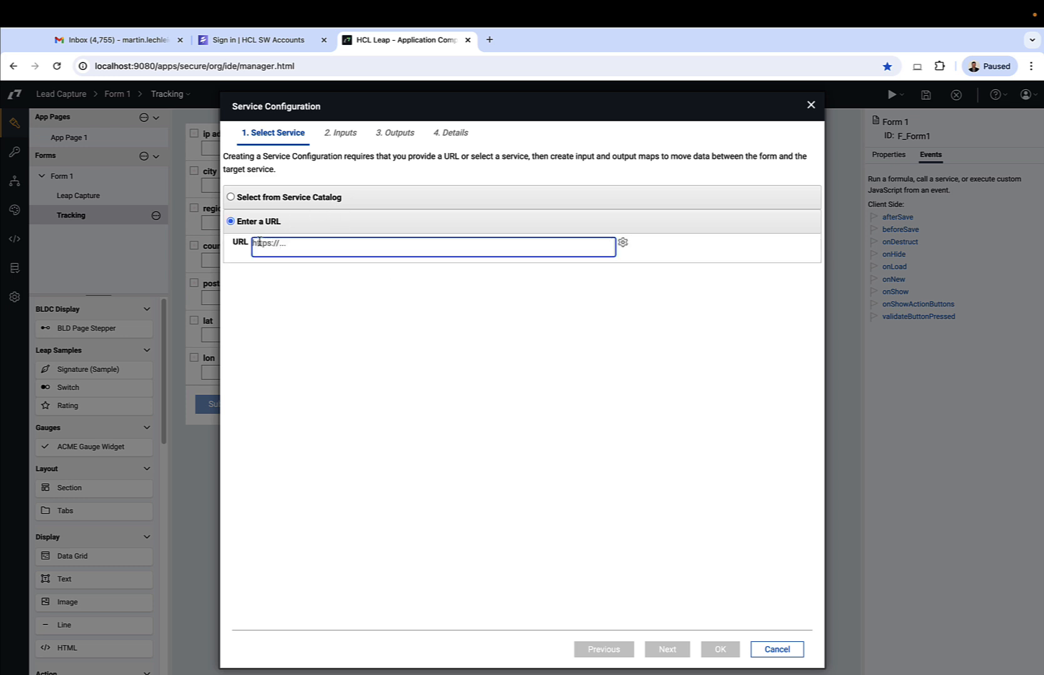
pyautogui.hotkey('ctrl', 'v')
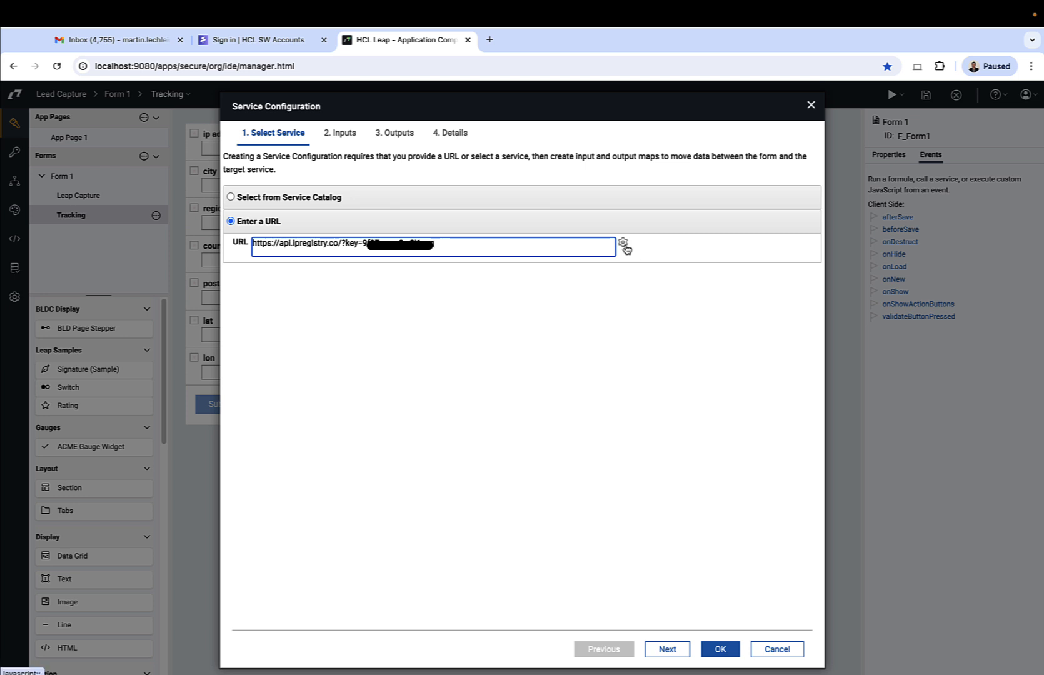
pyautogui.click(624, 245)
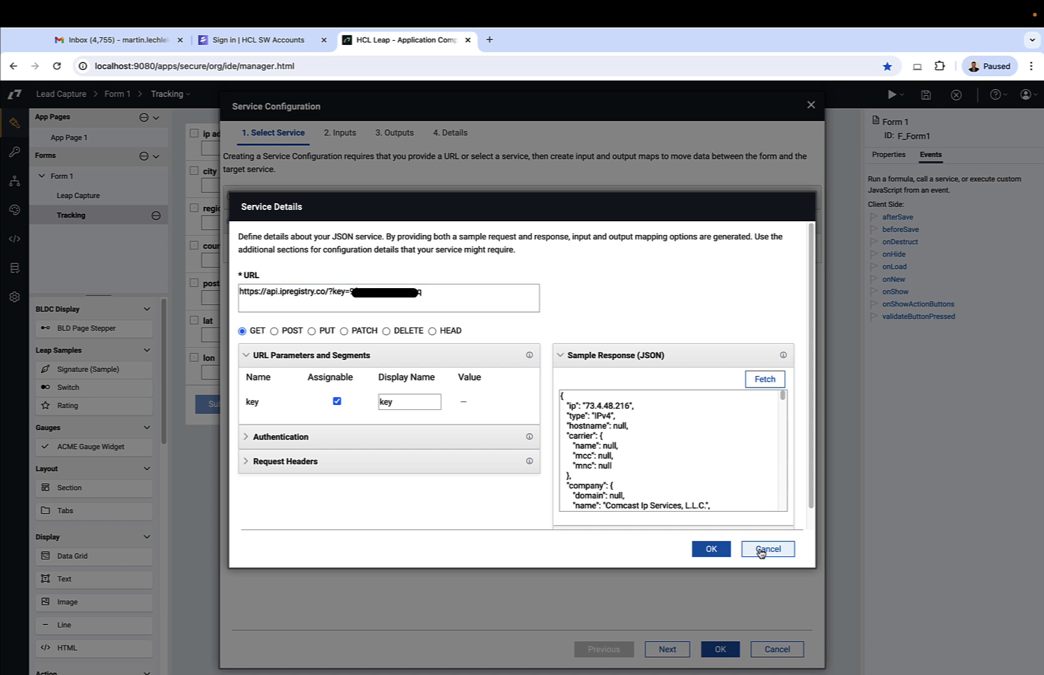
pyautogui.click(761, 551)
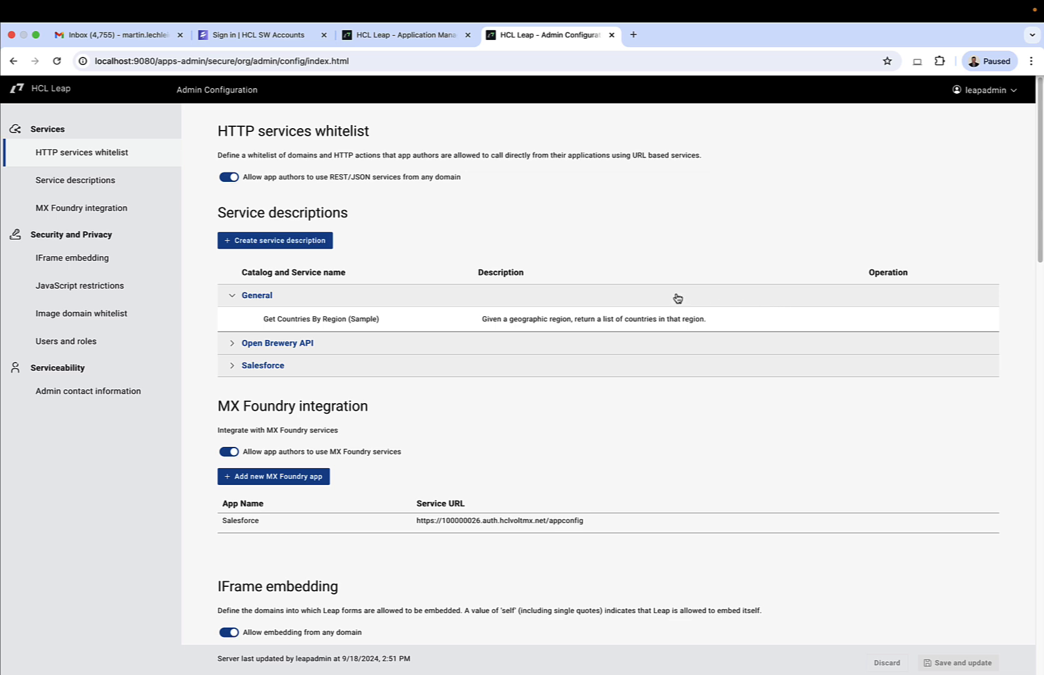
# Step: Build a REST/JSON service description using GET on the ipregistry URL with its API key, making the key parameter non-assignable and accepting the sample response
pyautogui.click(315, 244)
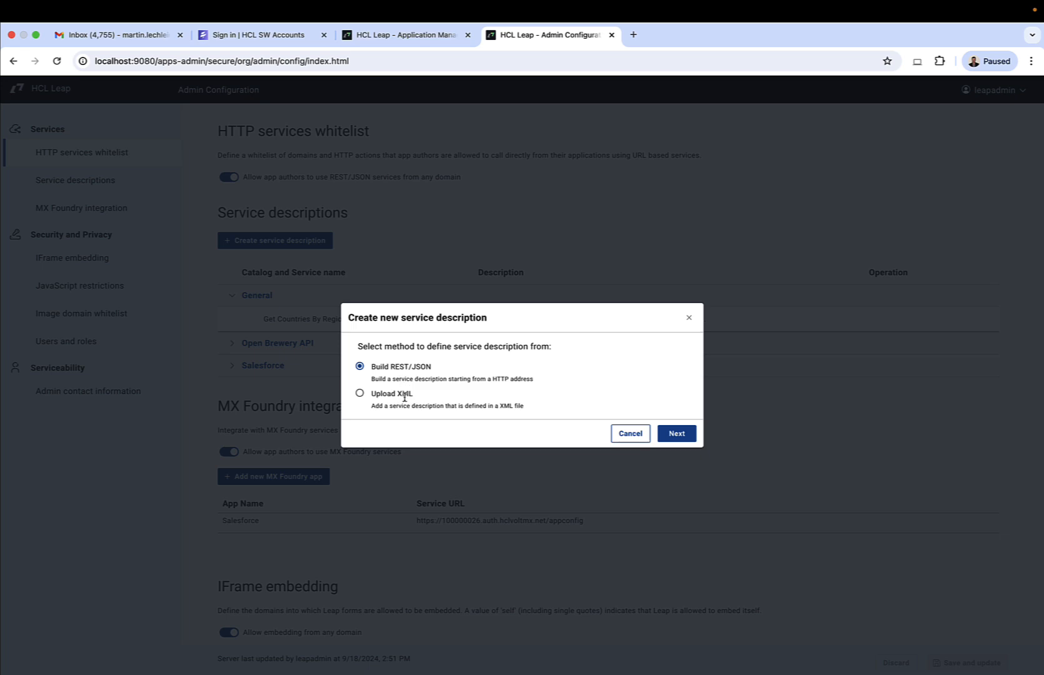
pyautogui.click(678, 434)
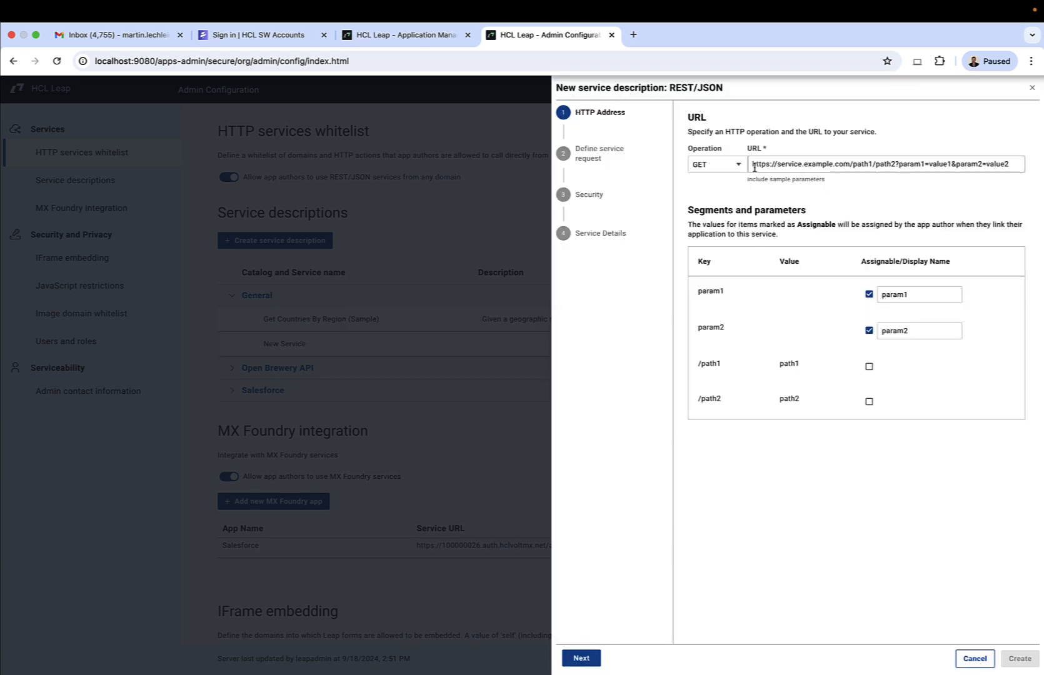
pyautogui.moveTo(752, 164); pyautogui.dragTo(1036, 187)
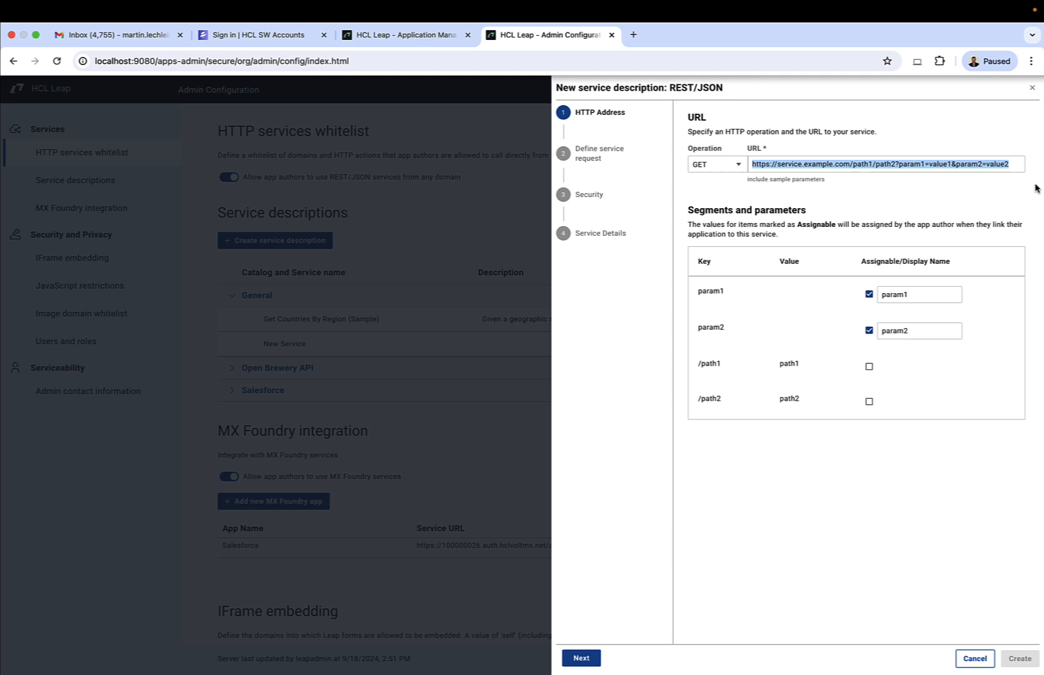
pyautogui.hotkey('ctrl', 'v')
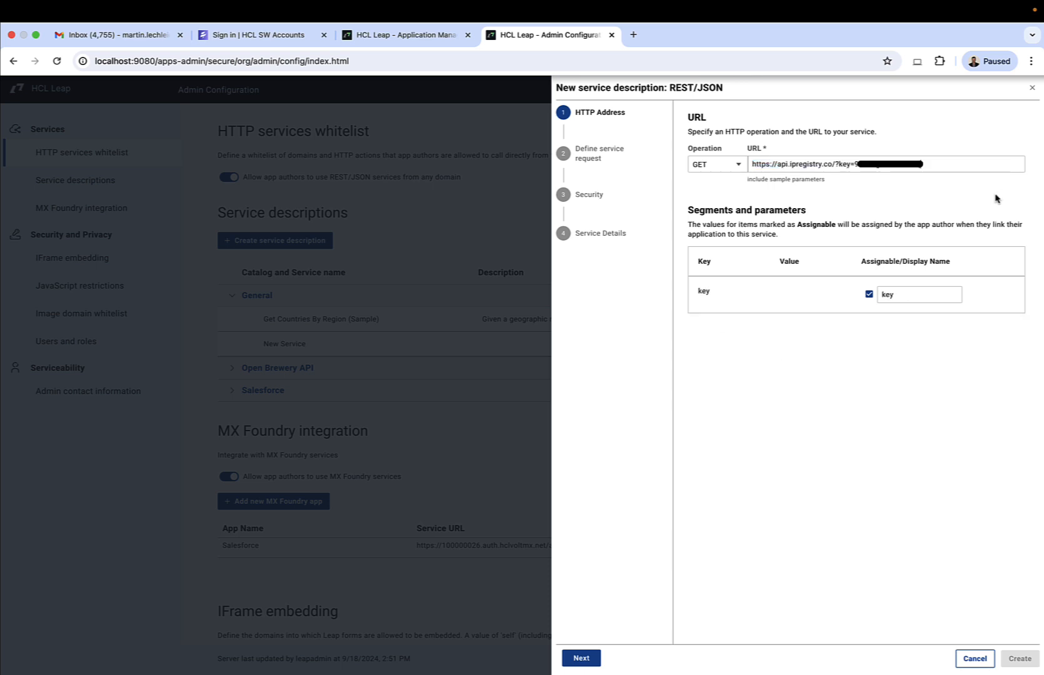
pyautogui.click(869, 296)
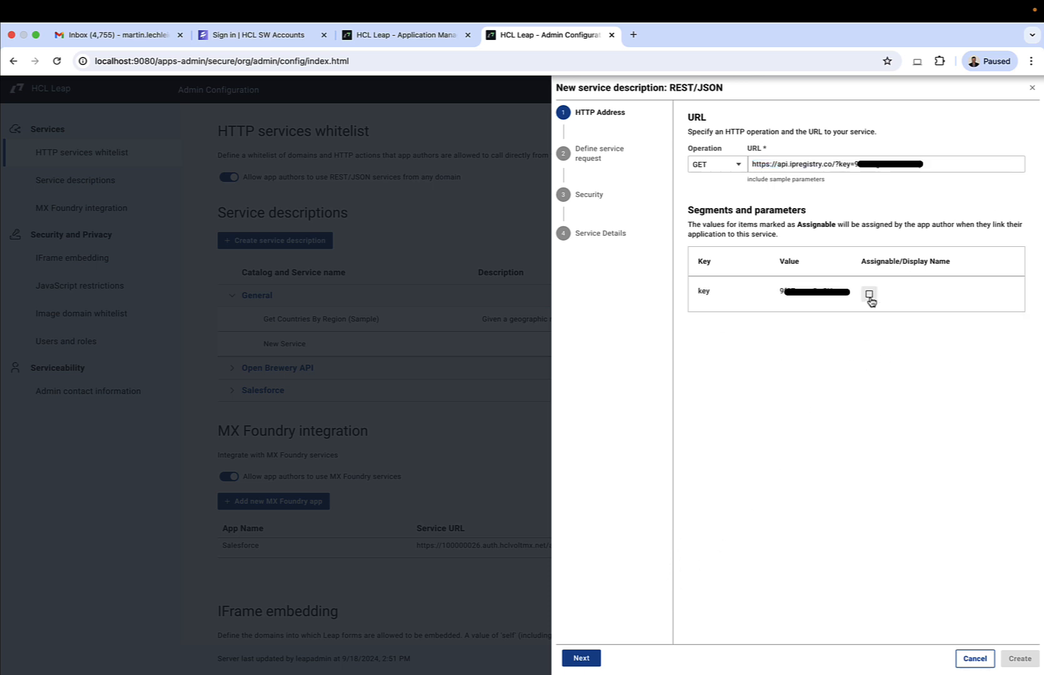
pyautogui.click(591, 660)
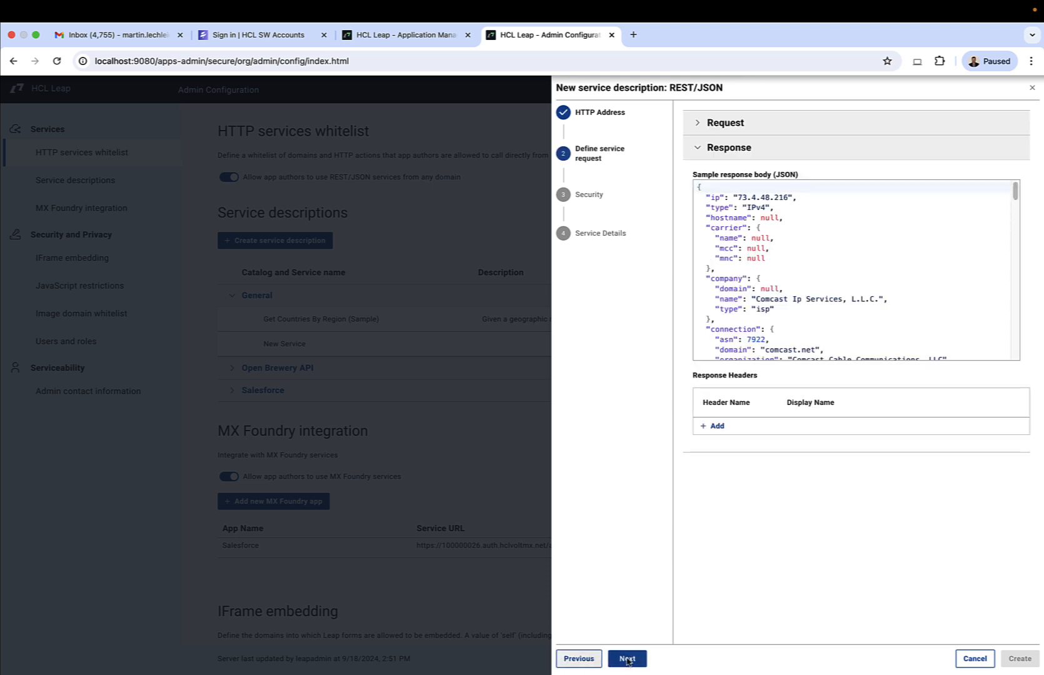
pyautogui.click(640, 661)
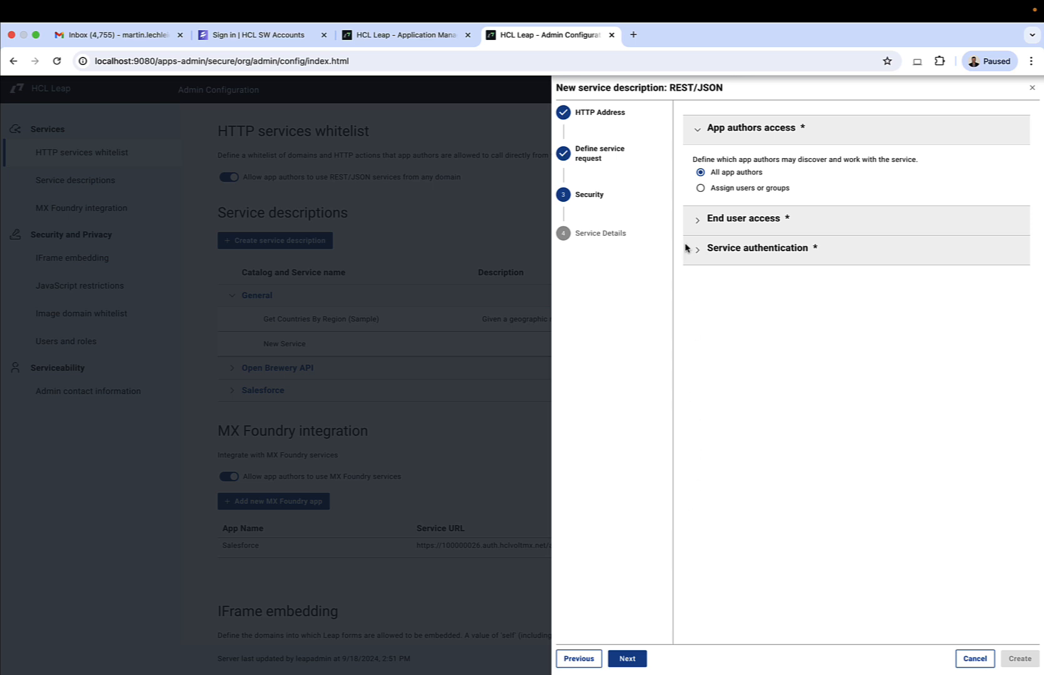
pyautogui.click(701, 189)
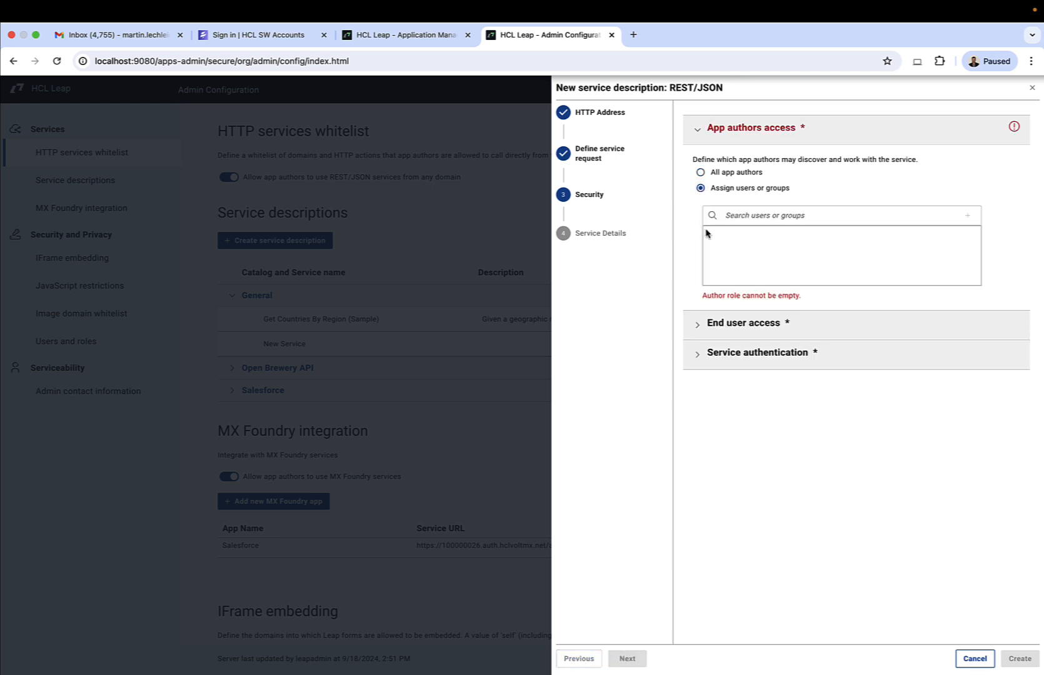
pyautogui.click(722, 215)
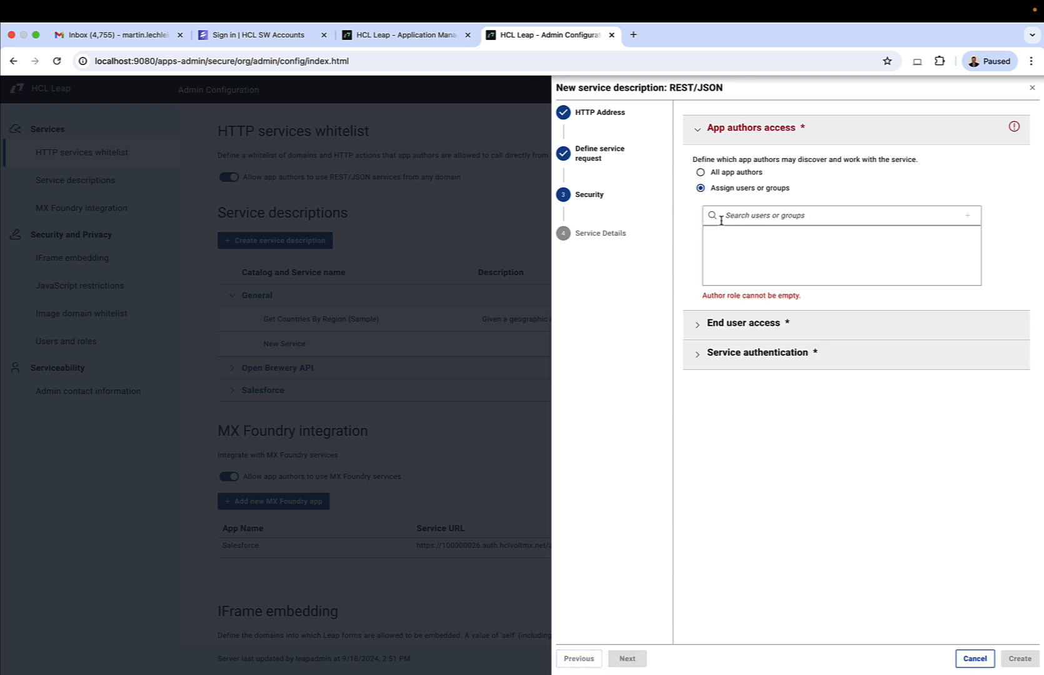
pyautogui.click(688, 225)
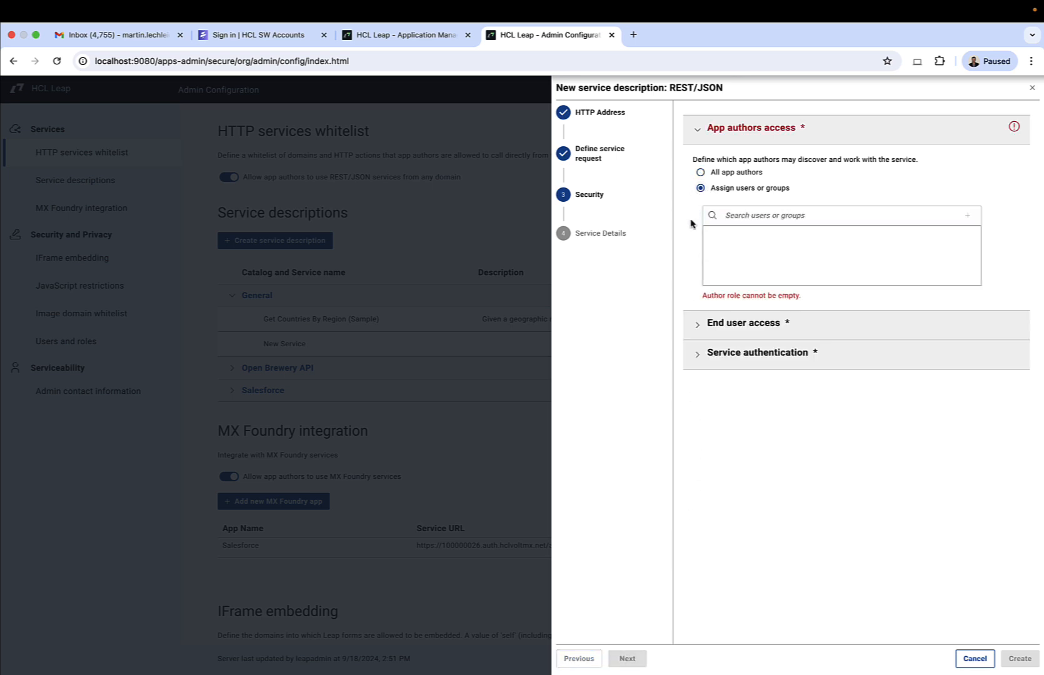
pyautogui.click(701, 173)
# Step: Review end user access, accept the security settings, and name the service "IP Registry Service" with the description "Get Info from user IP address"
pyautogui.click(697, 224)
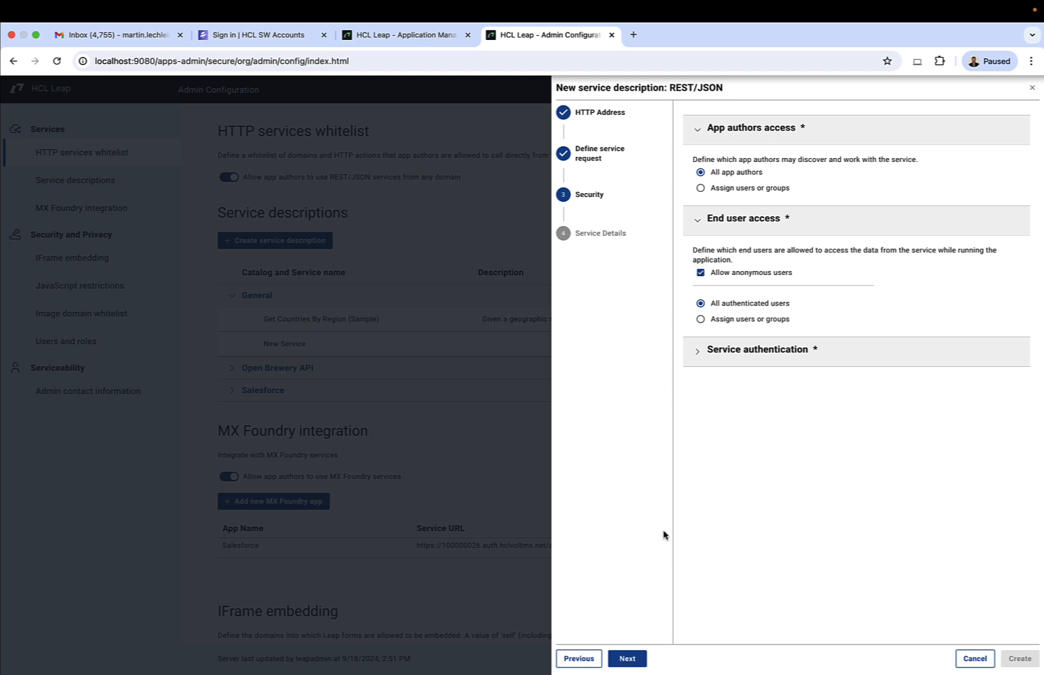
pyautogui.click(628, 658)
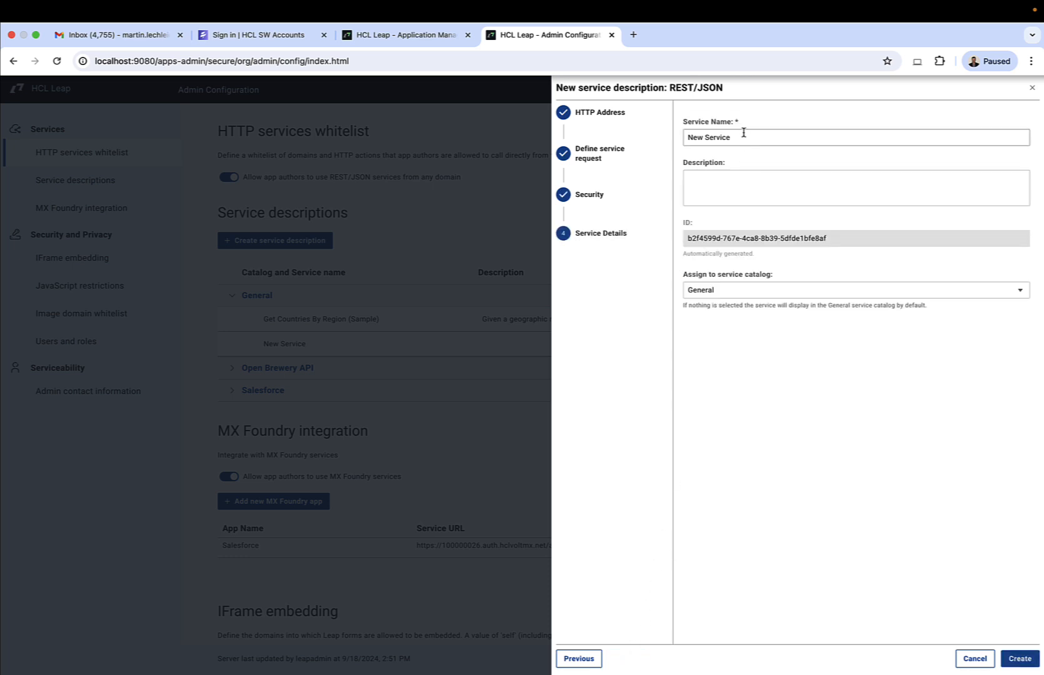
pyautogui.moveTo(743, 137); pyautogui.dragTo(692, 135)
pyautogui.press('BackSpace')
pyautogui.click(736, 177)
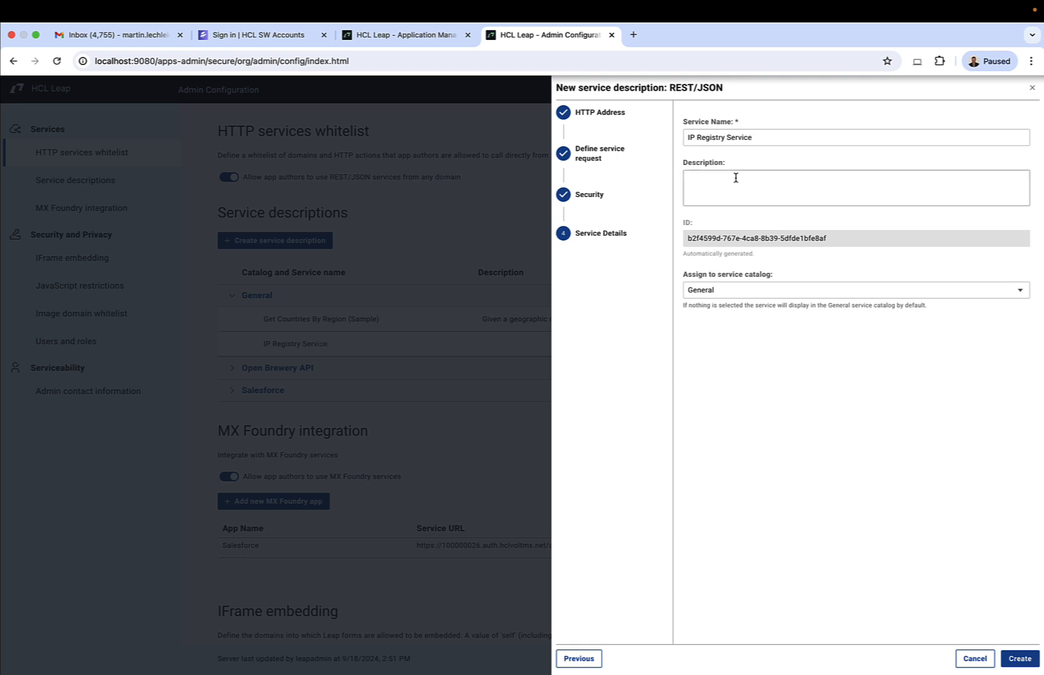
pyautogui.click(764, 547)
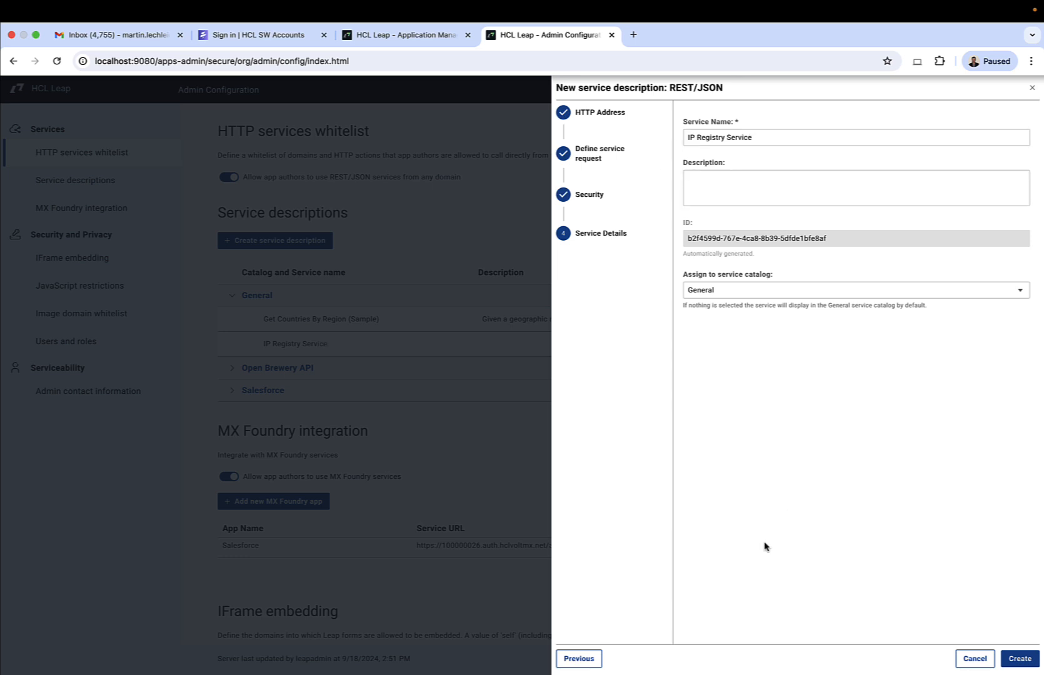
pyautogui.write('Get Info from user IP address')
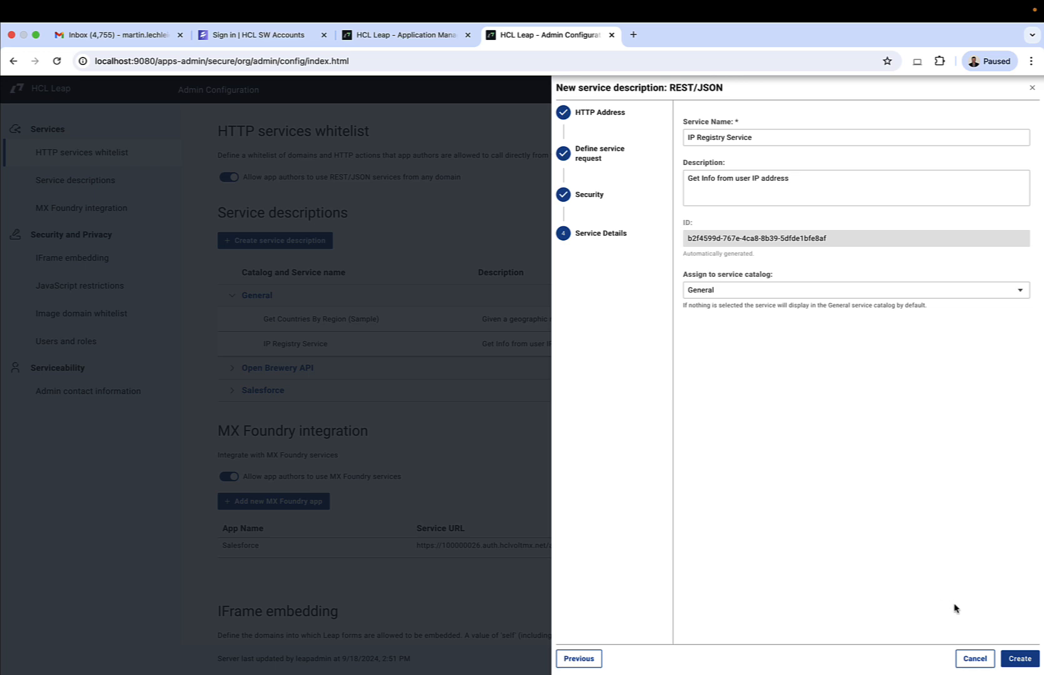
# Step: Create the IP Registry Service description in the General catalog, apply the updated admin configuration, and close it
pyautogui.click(1018, 661)
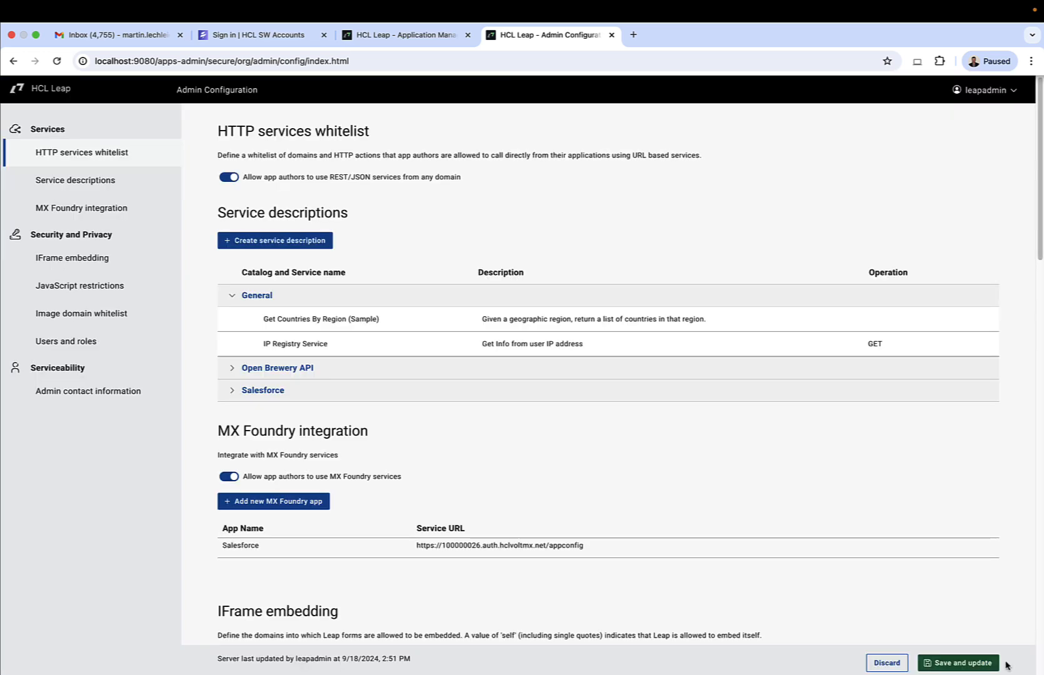
pyautogui.click(973, 665)
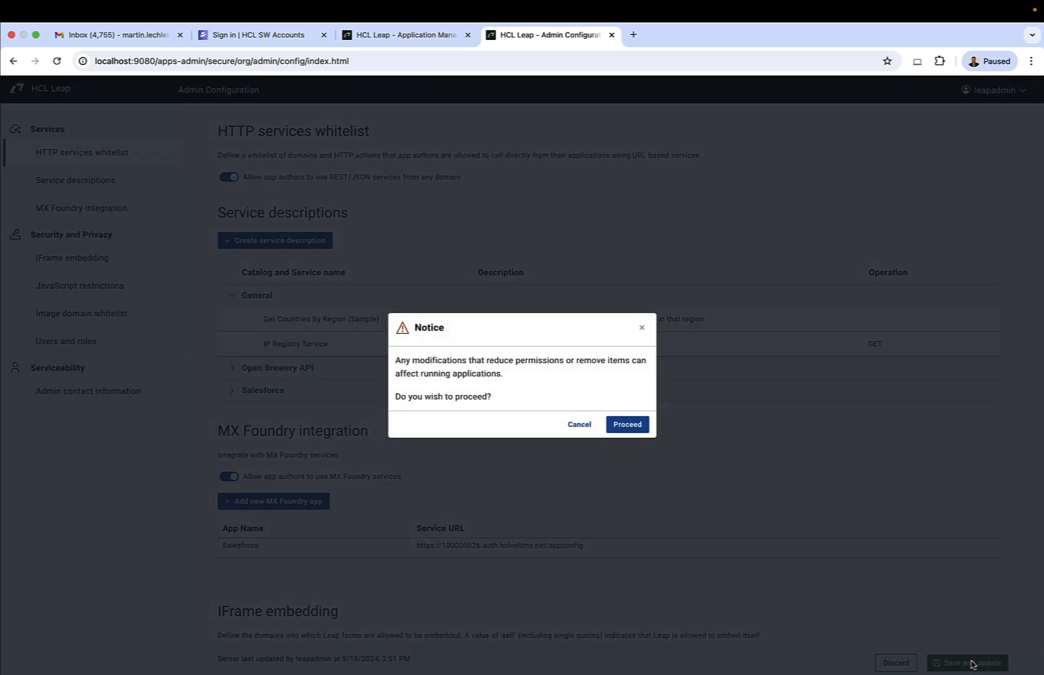
pyautogui.click(640, 425)
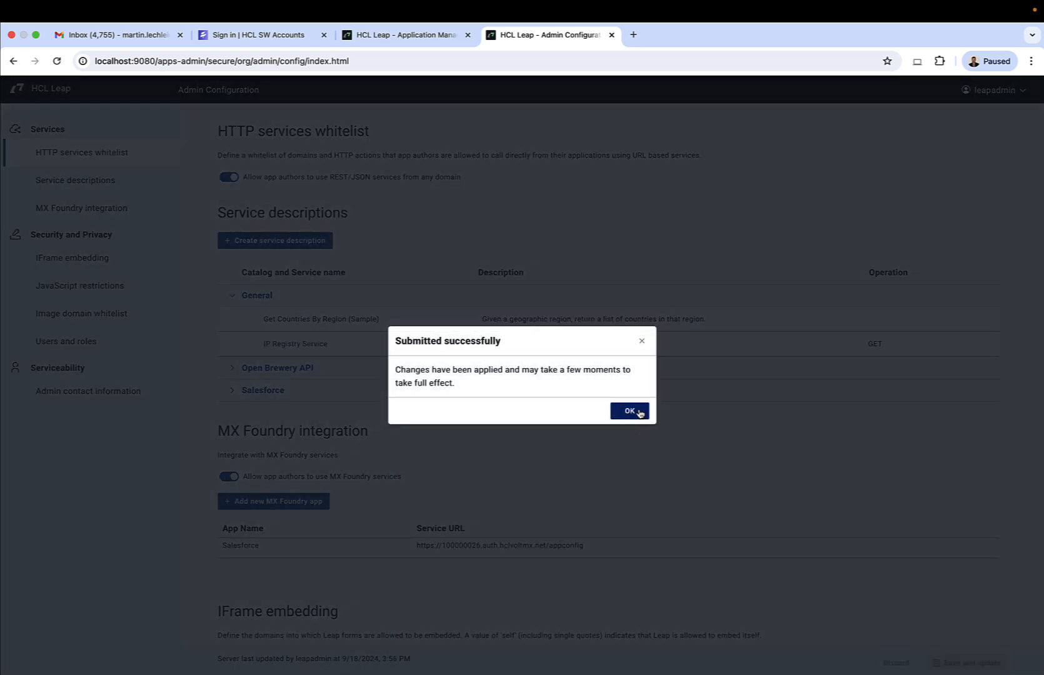
pyautogui.click(638, 411)
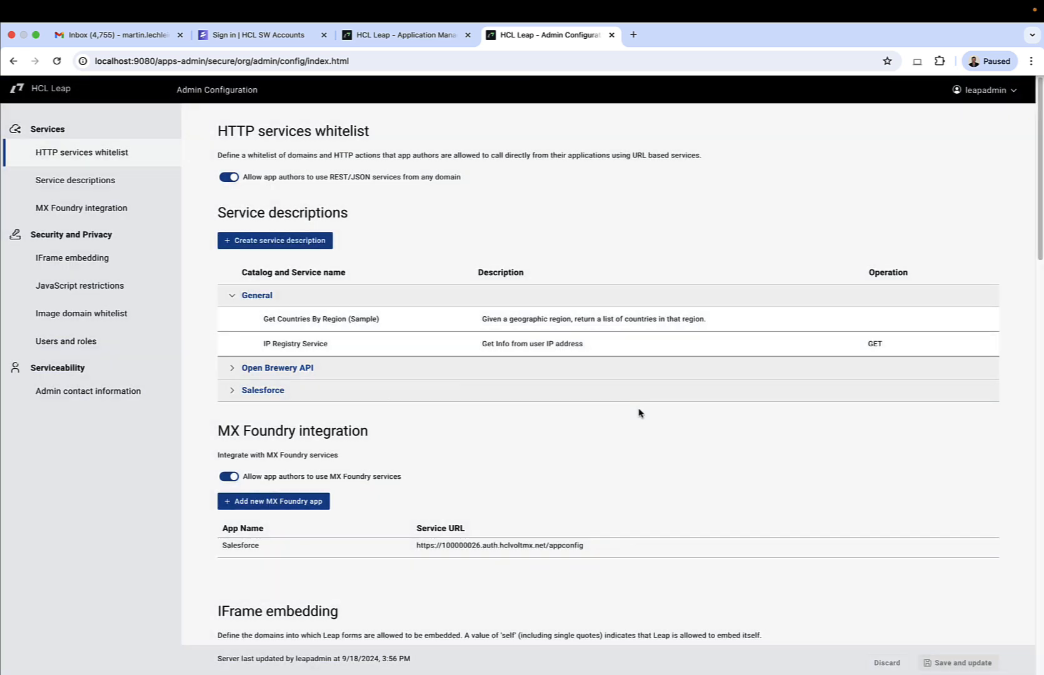
pyautogui.press('super+w')
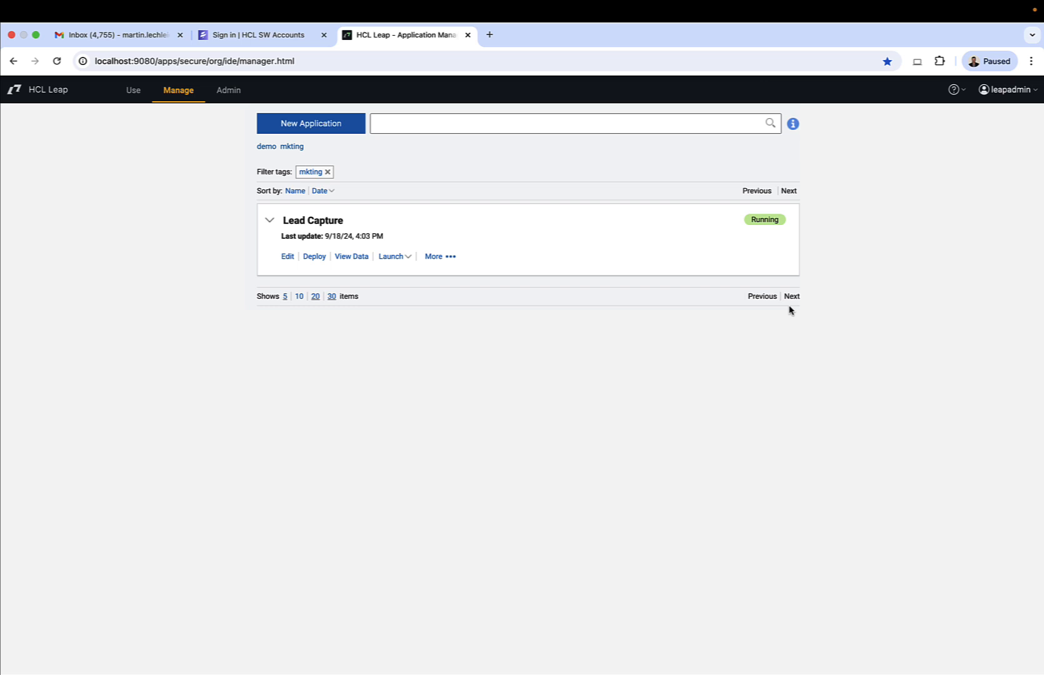
# Step: Edit the deployed Lead Capture application and open Form 1's onNew event
pyautogui.click(289, 257)
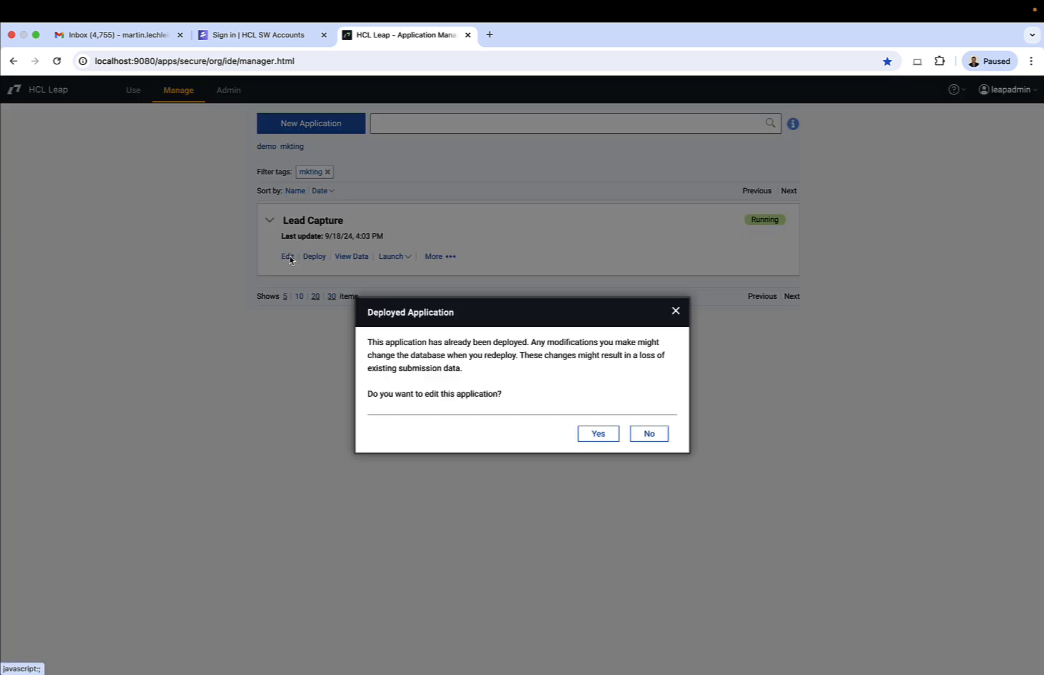
pyautogui.click(600, 434)
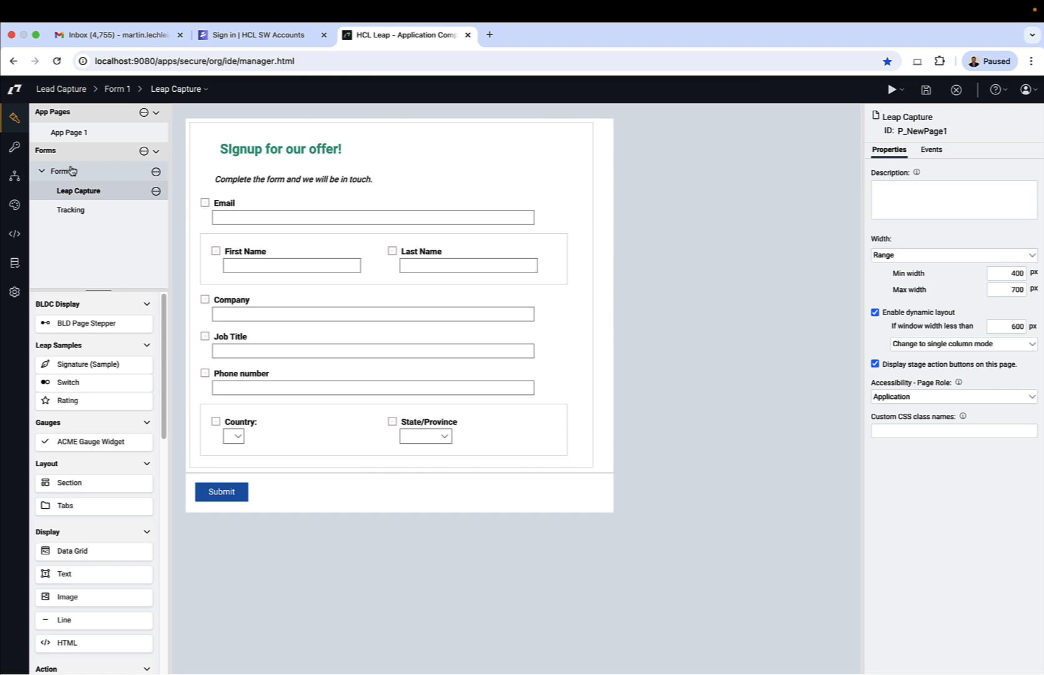
pyautogui.click(121, 173)
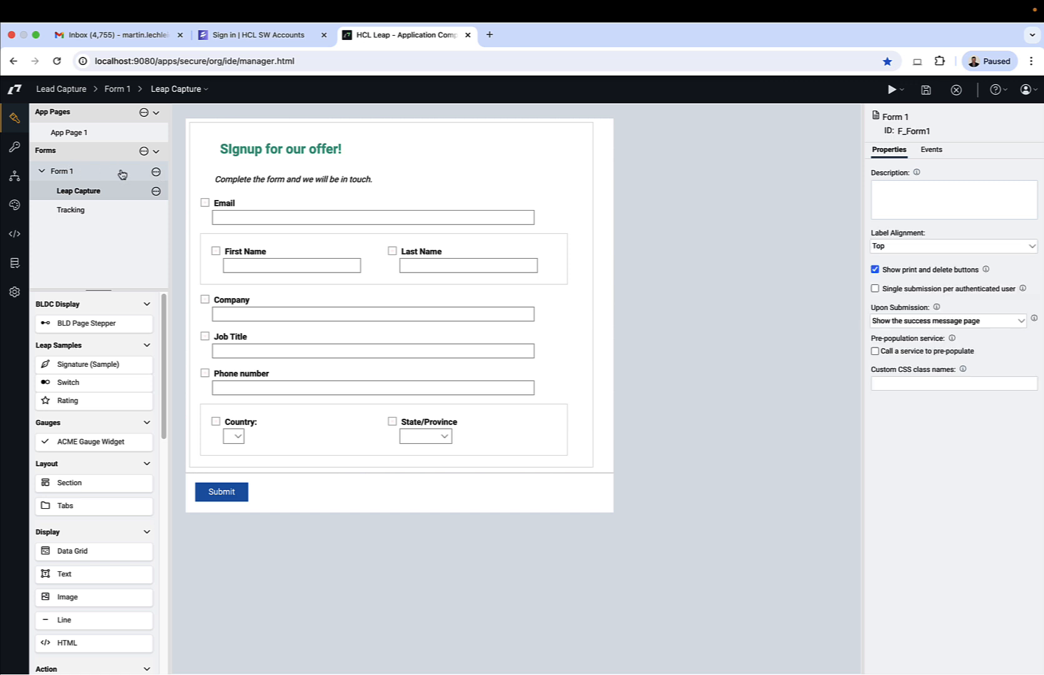
pyautogui.click(928, 156)
pyautogui.click(893, 276)
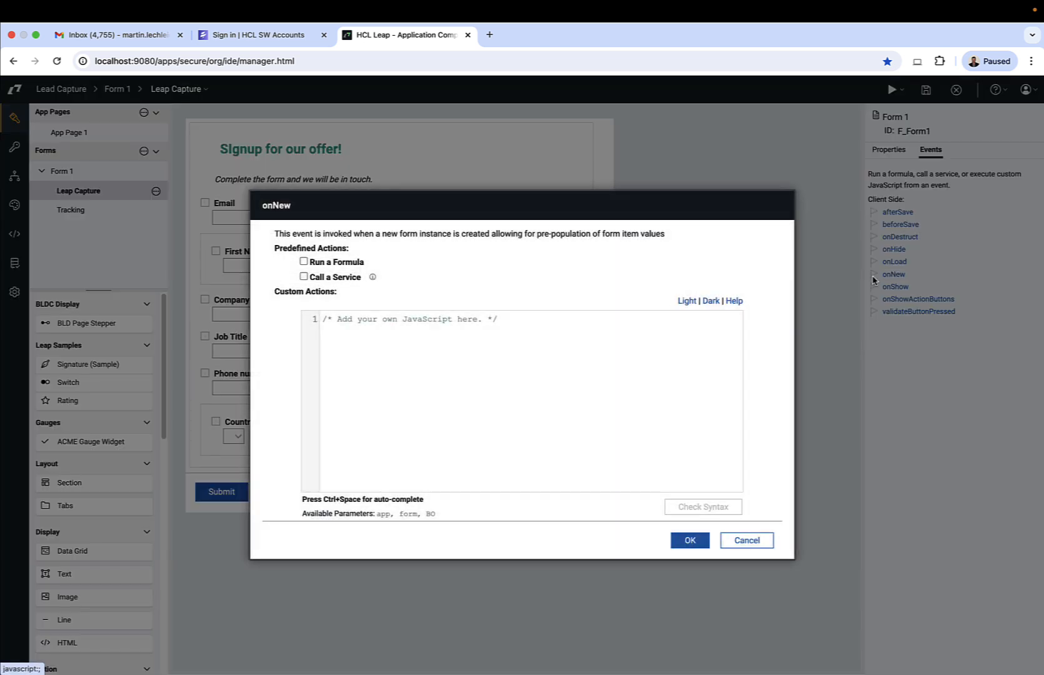
# Step: Have the onNew event call a service, selecting IP Registry Service from the General service catalog
pyautogui.click(358, 279)
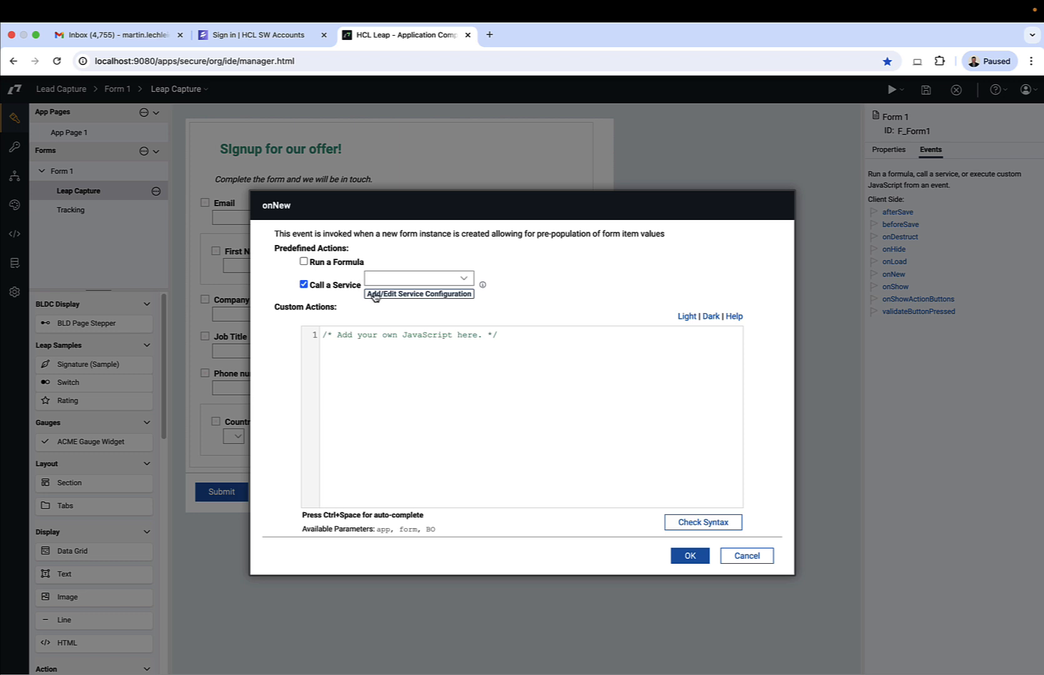
pyautogui.click(373, 295)
pyautogui.click(336, 194)
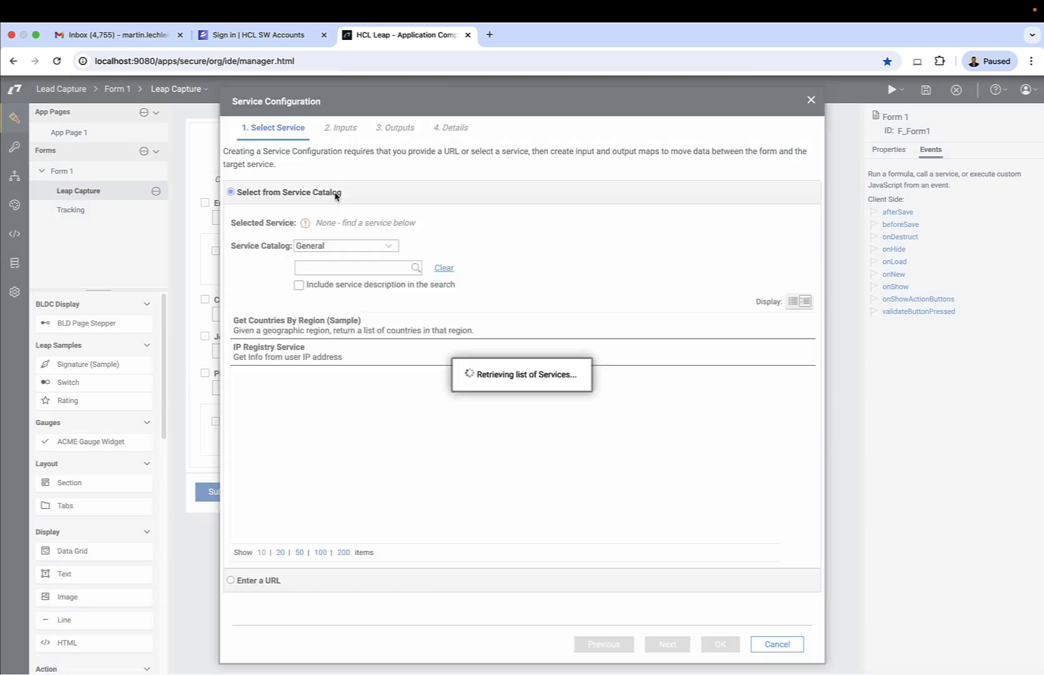
pyautogui.click(304, 354)
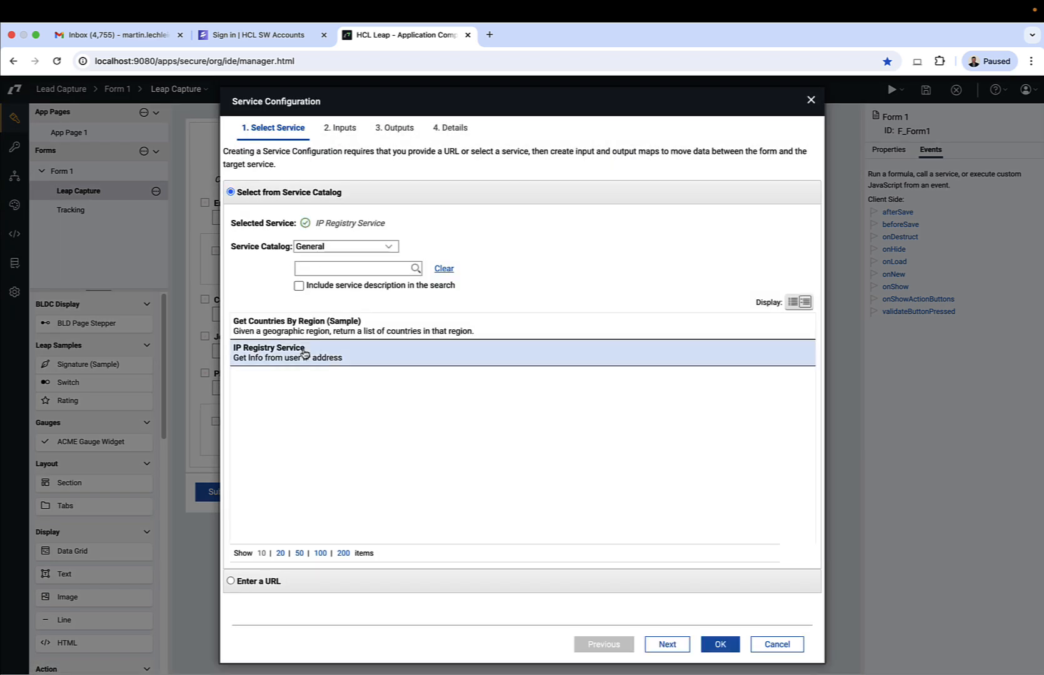
# Step: Assign the service outputs location / city and location / region / name to the Tracking page's city and region fields
pyautogui.click(406, 128)
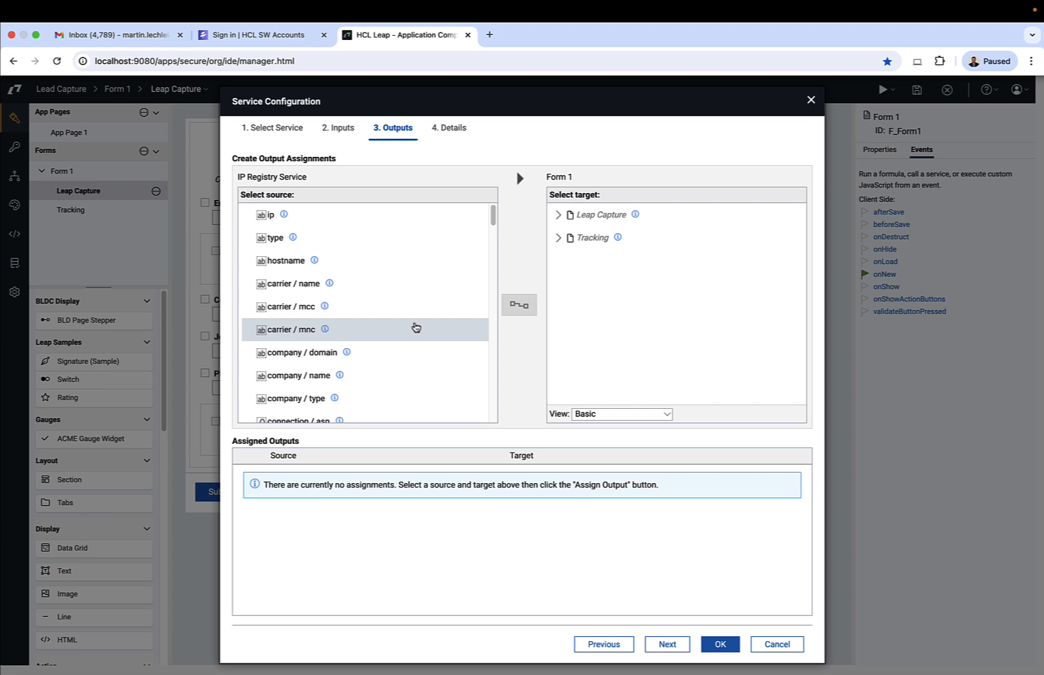
pyautogui.scroll(-5, 414, 326)
pyautogui.scroll(-15, 416, 327)
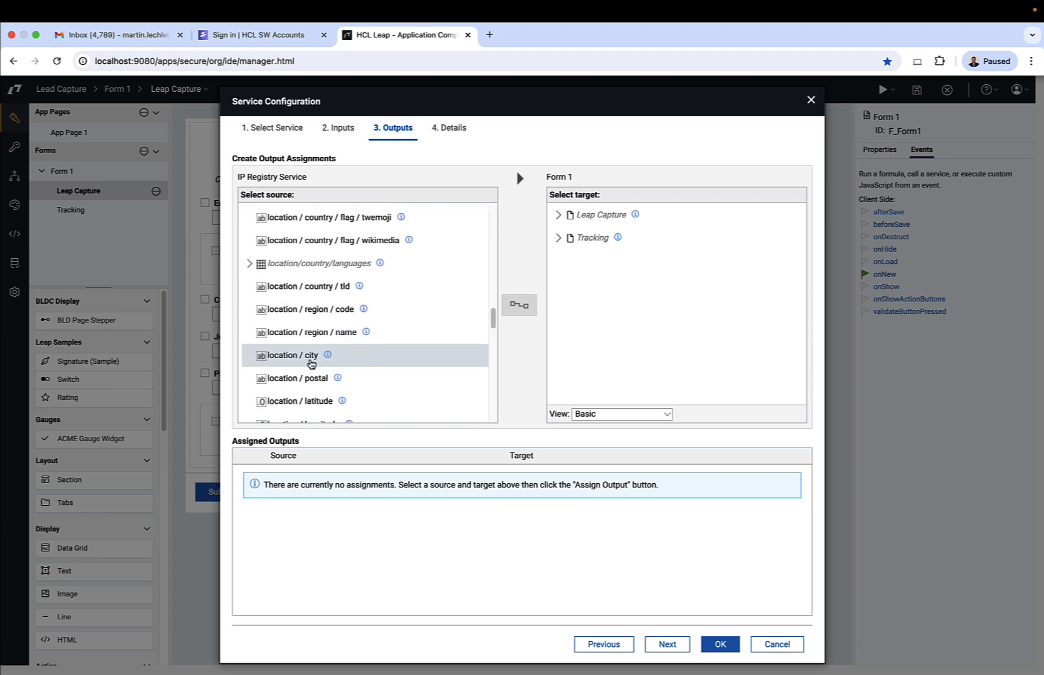
pyautogui.click(295, 361)
pyautogui.click(558, 237)
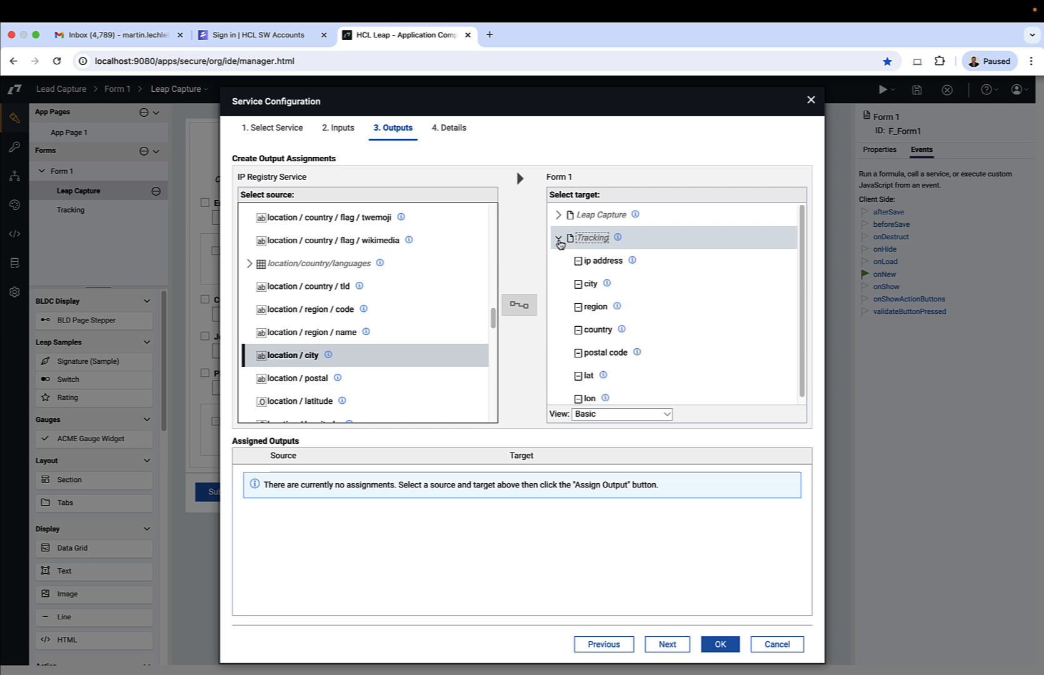
pyautogui.click(591, 284)
pyautogui.click(529, 306)
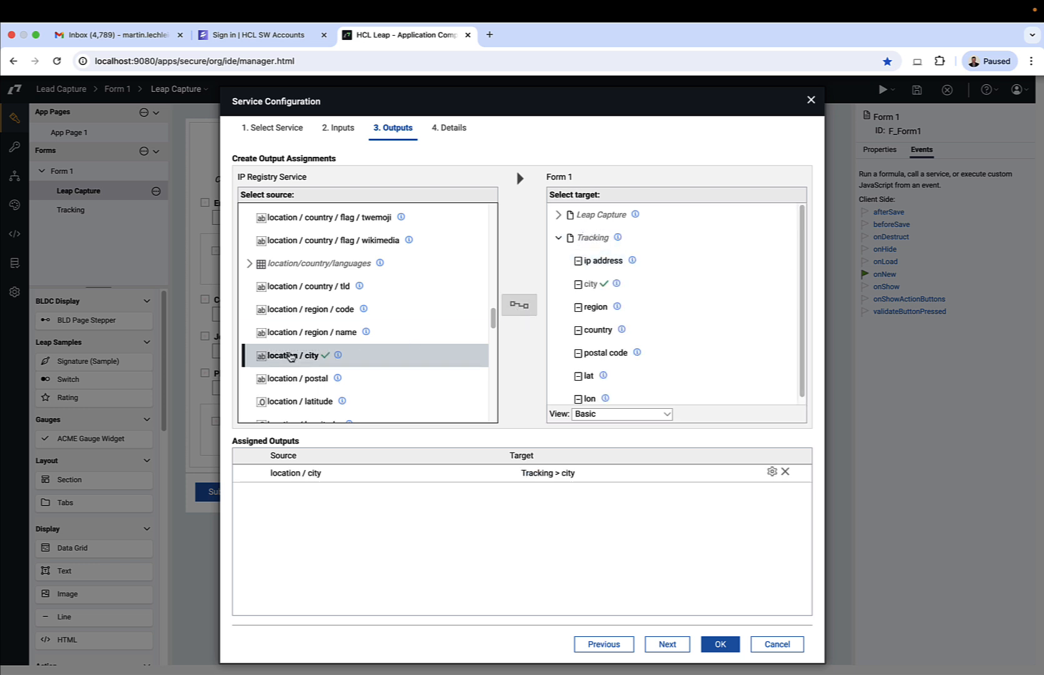
pyautogui.click(338, 332)
pyautogui.click(600, 307)
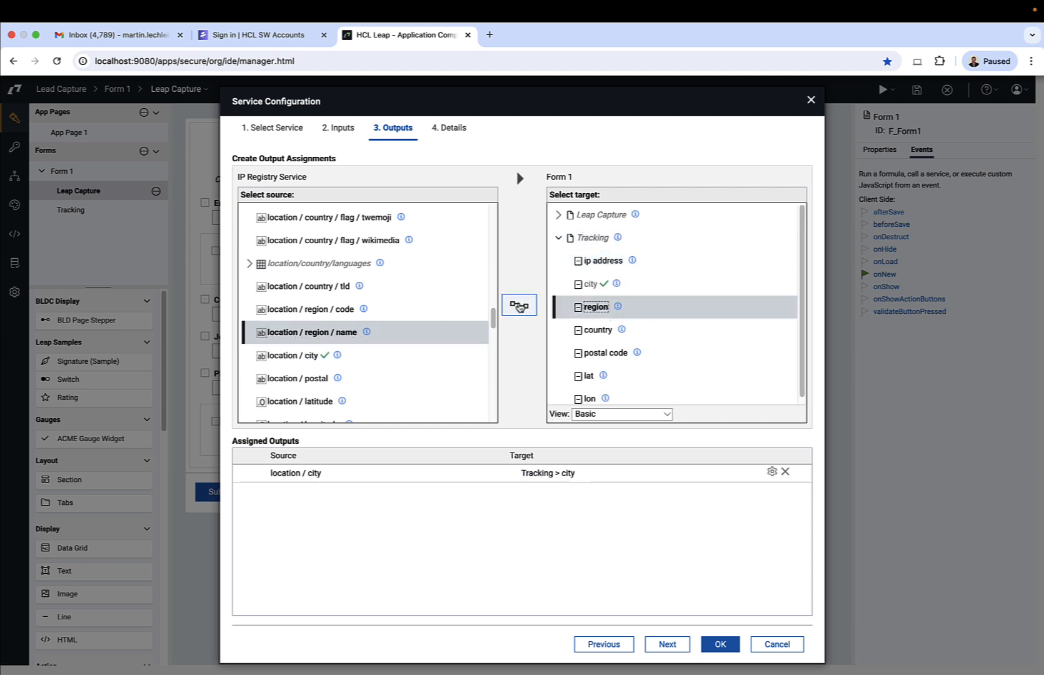
pyautogui.click(519, 304)
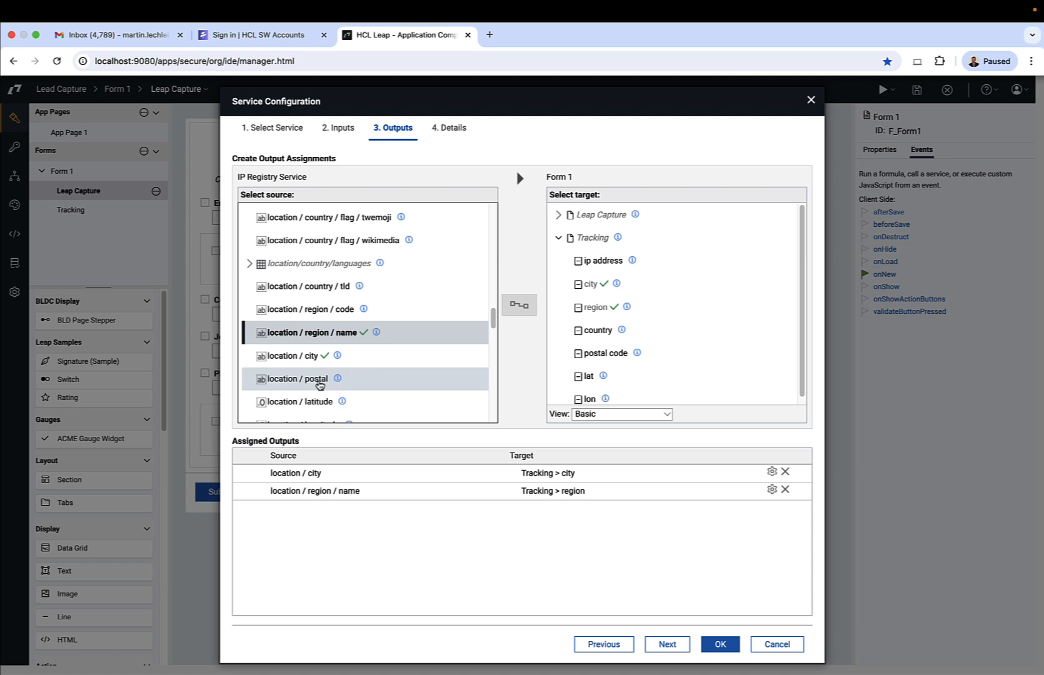
# Step: Assign the outputs location / postal and location / latitude to the Tracking page's postal code and lat fields
pyautogui.click(317, 381)
pyautogui.click(559, 354)
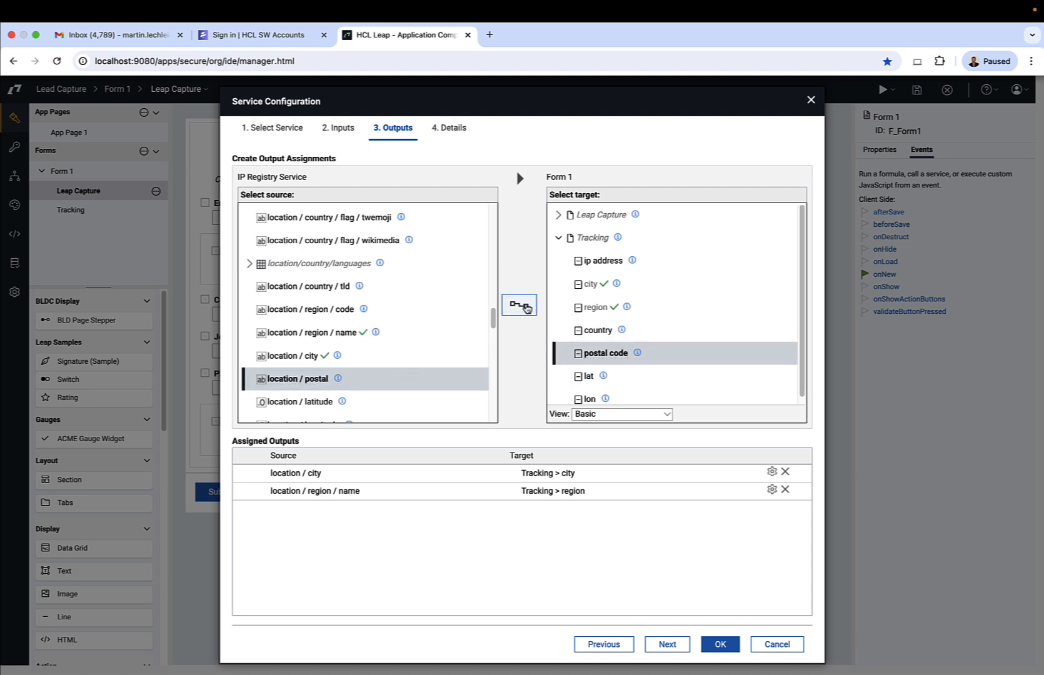
pyautogui.click(524, 306)
pyautogui.scroll(-1, 376, 382)
pyautogui.click(318, 374)
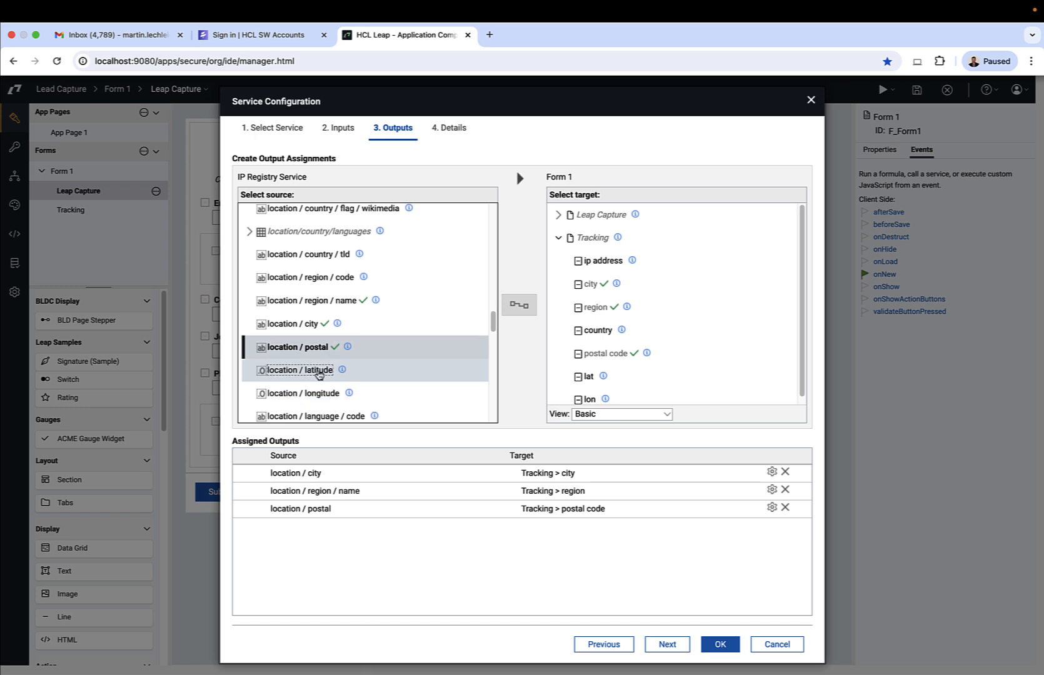
pyautogui.click(582, 377)
pyautogui.click(519, 305)
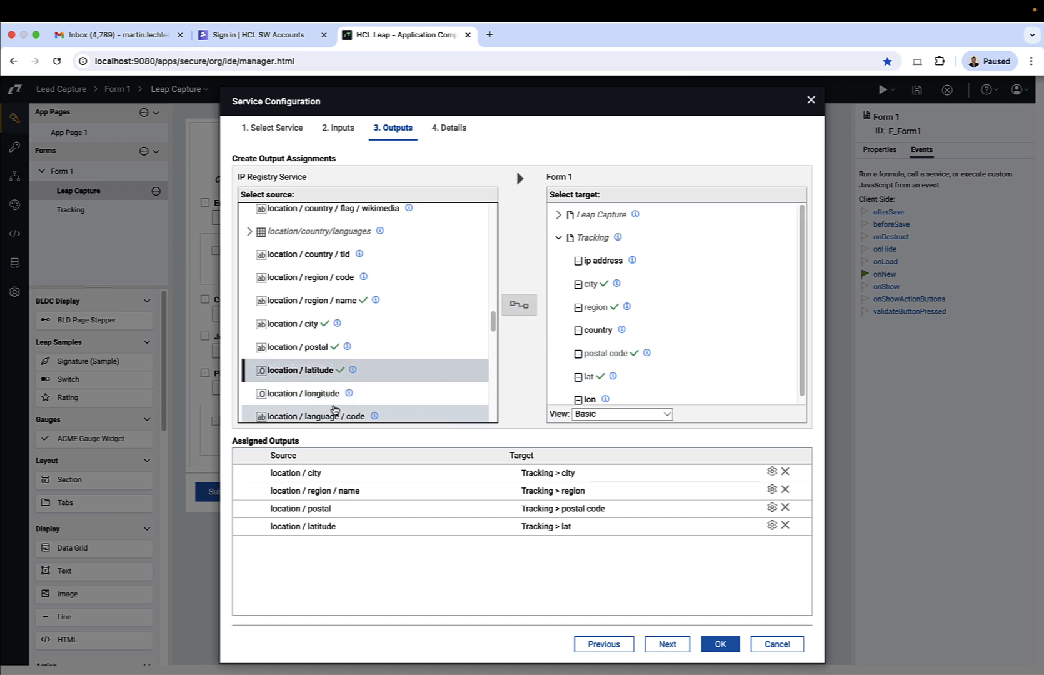
# Step: Assign the output location / longitude to the Tracking page's lon field and ip to its ip address field
pyautogui.click(316, 394)
pyautogui.click(590, 399)
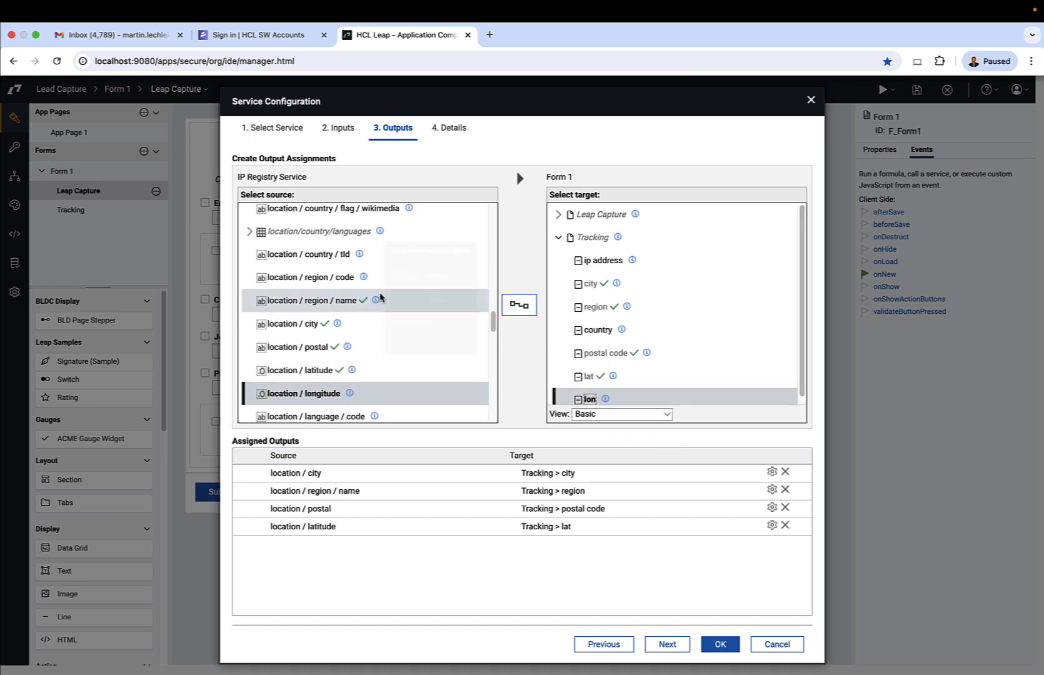
pyautogui.scroll(10, 380, 298)
pyautogui.click(342, 220)
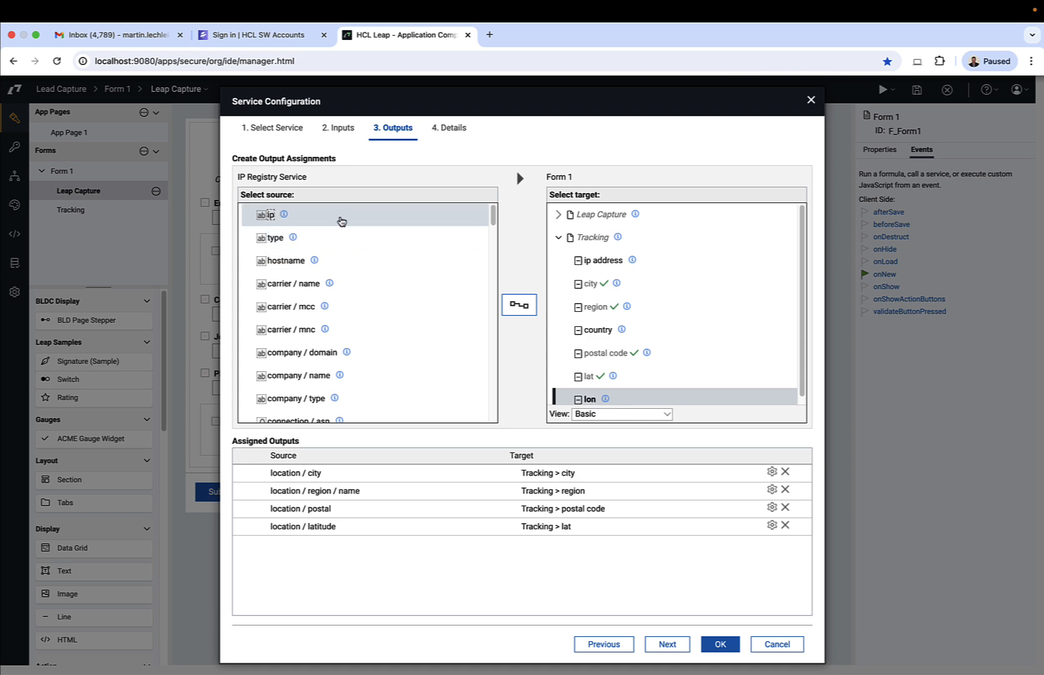
pyautogui.click(597, 260)
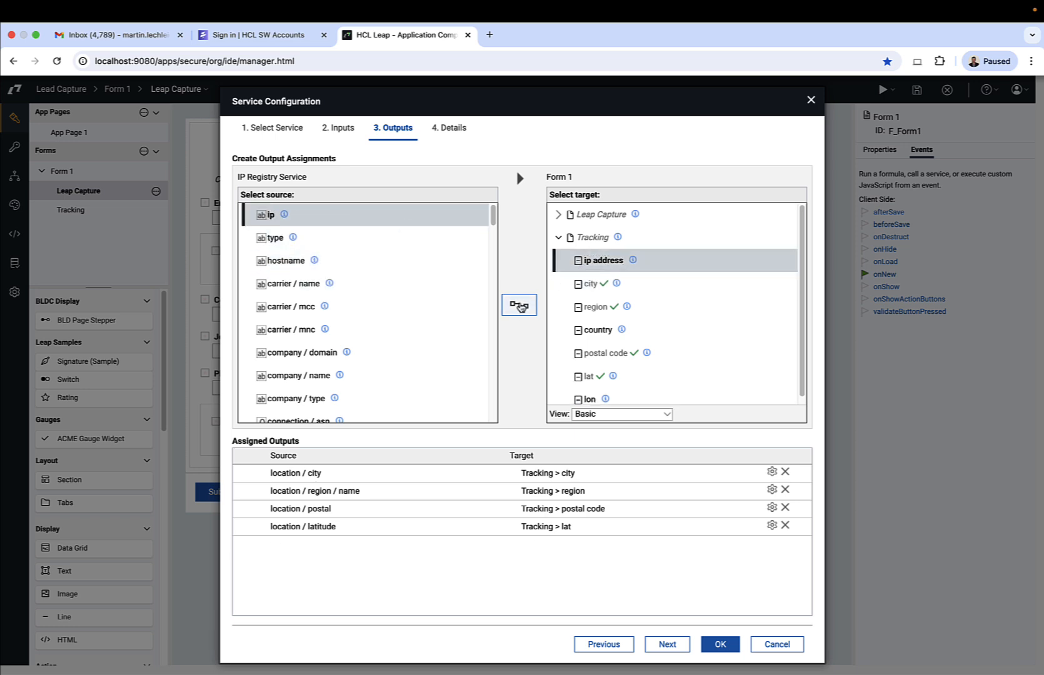
pyautogui.click(519, 307)
# Step: Accept the service configuration and onNew event, save Lead Capture, and return to the application manager
pyautogui.click(720, 644)
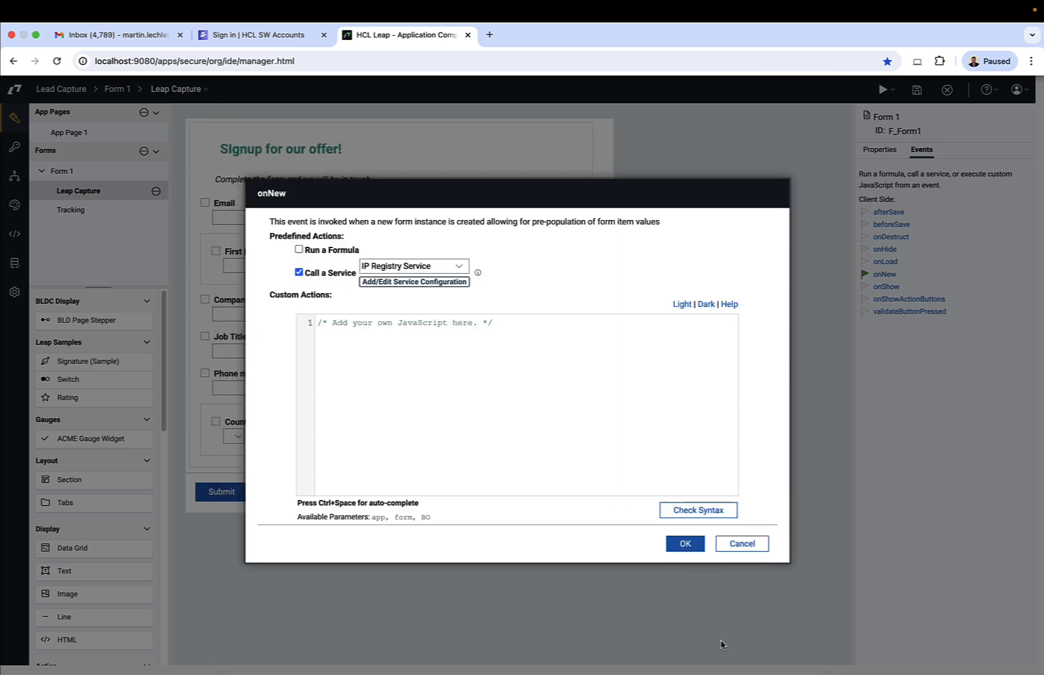
pyautogui.click(680, 544)
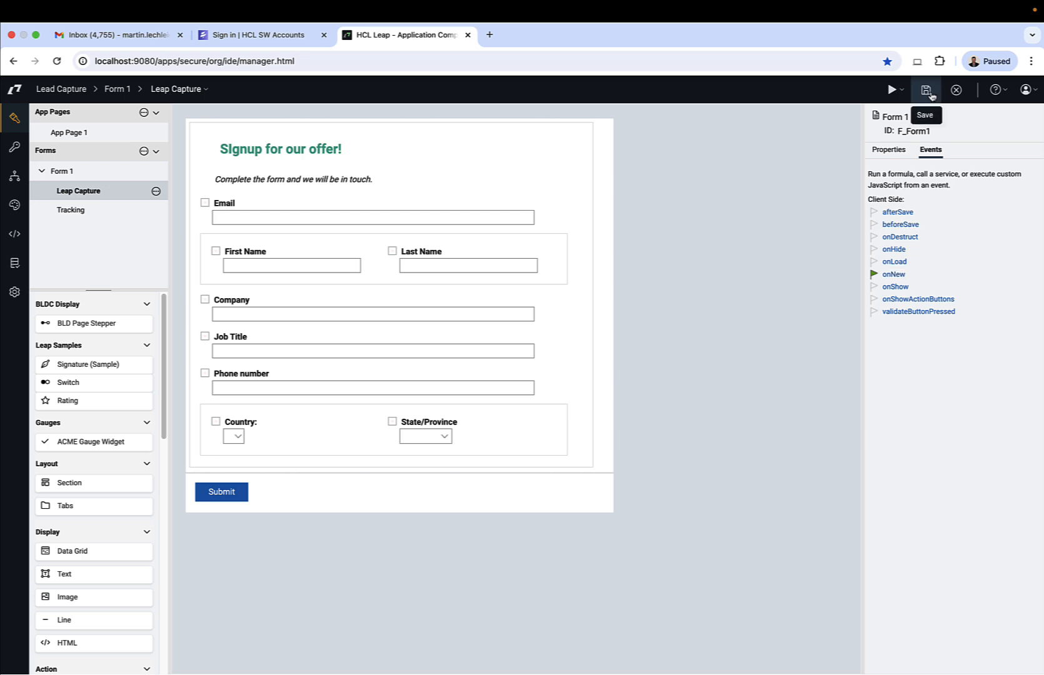
pyautogui.click(927, 90)
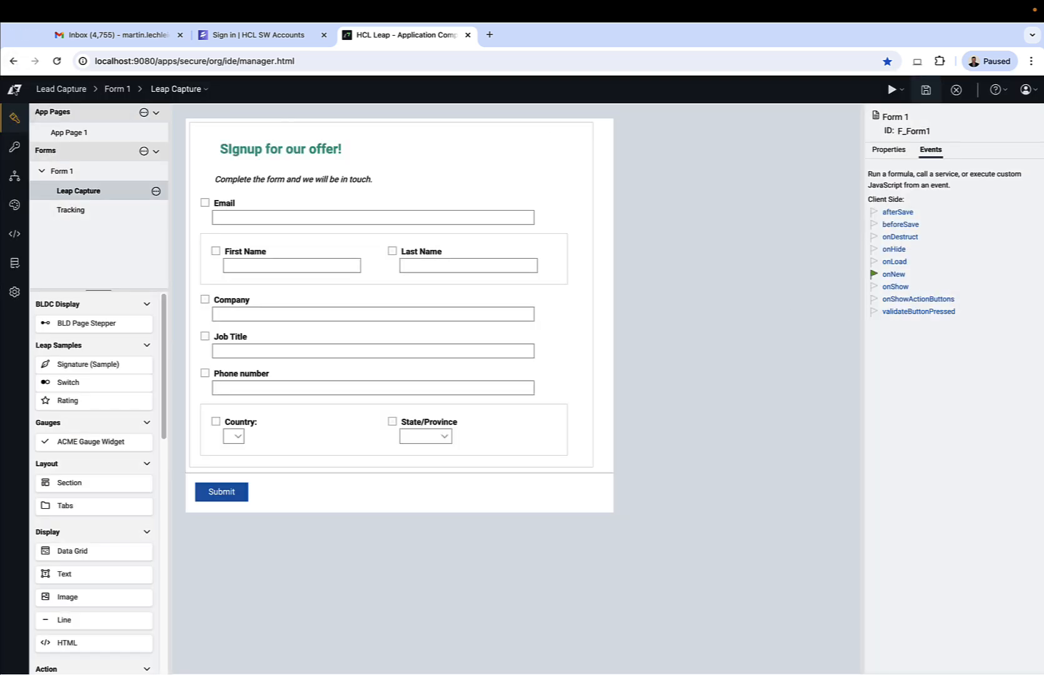
pyautogui.click(14, 89)
# Step: Redeploy the updated Lead Capture application and dismiss the deployment result
pyautogui.click(304, 257)
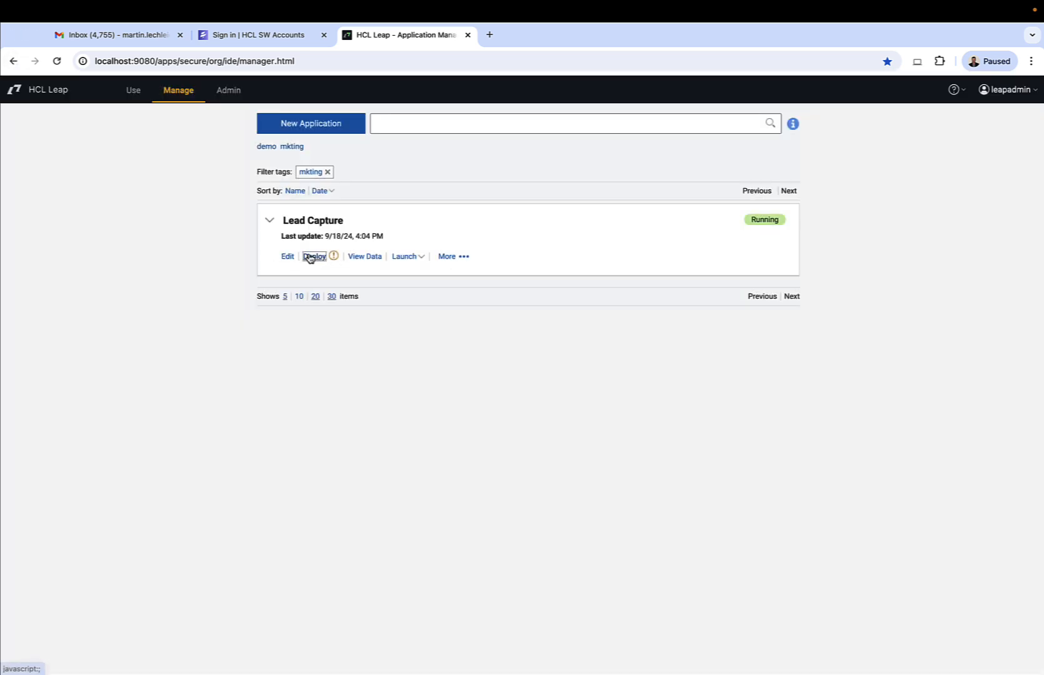
pyautogui.click(522, 515)
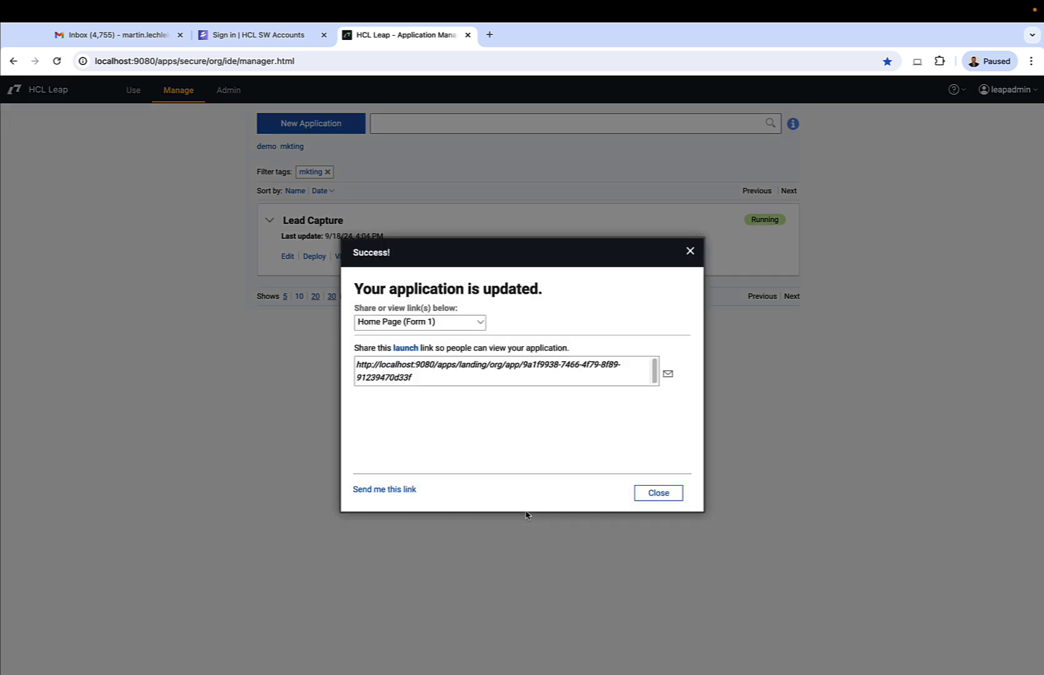
pyautogui.click(674, 498)
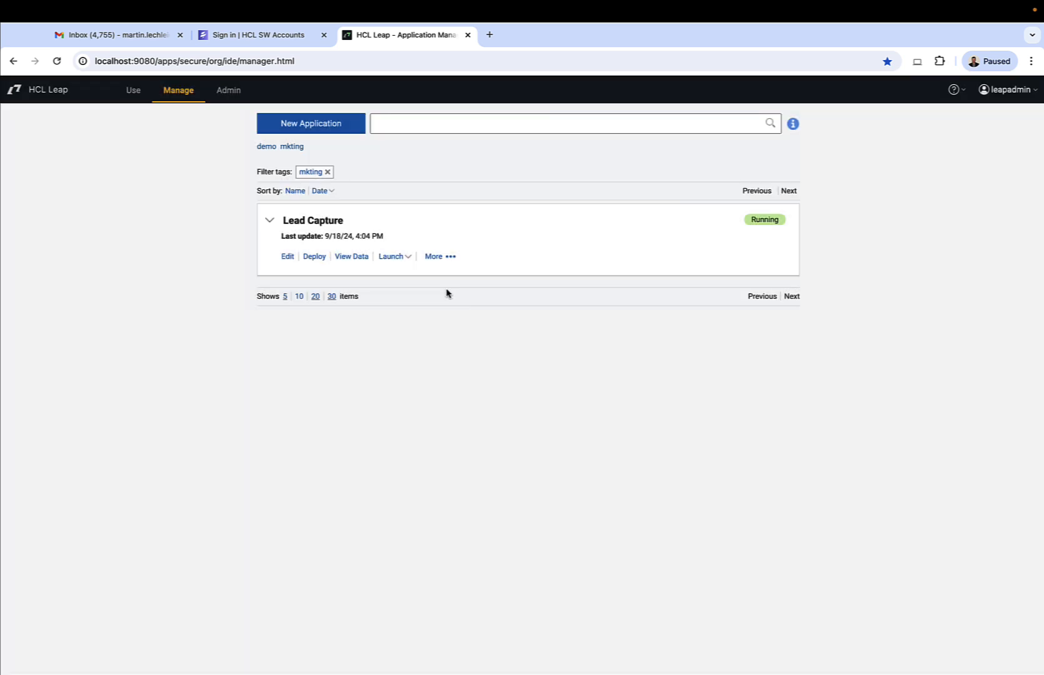
# Step: Launch Lead Capture, submit its form without filling any fields, and open the application's response data
pyautogui.click(386, 257)
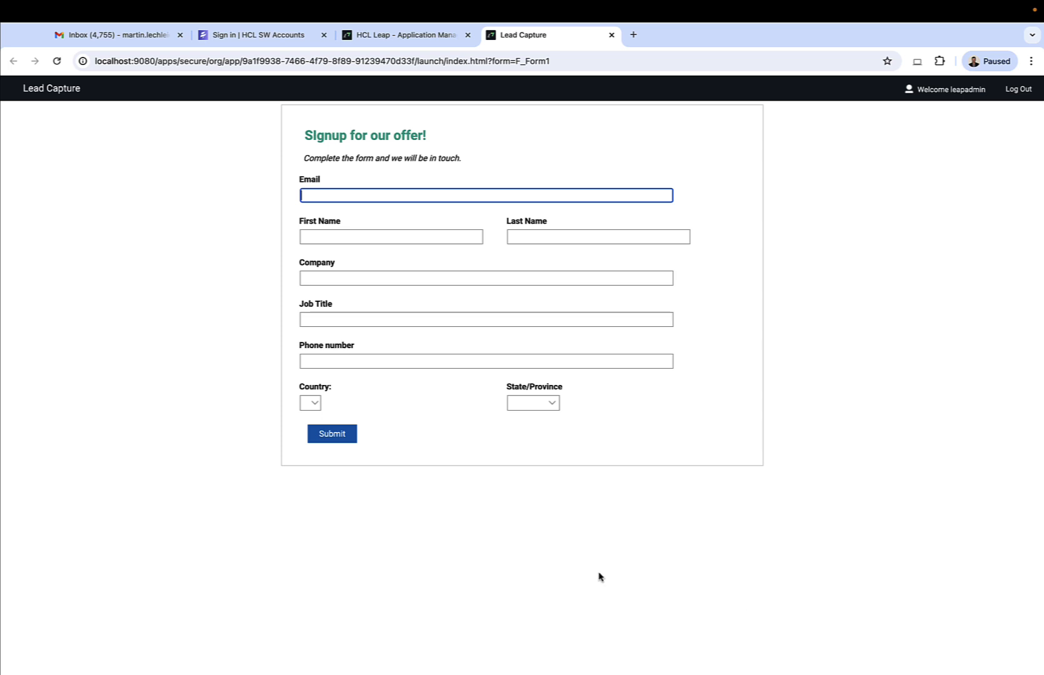
pyautogui.click(335, 432)
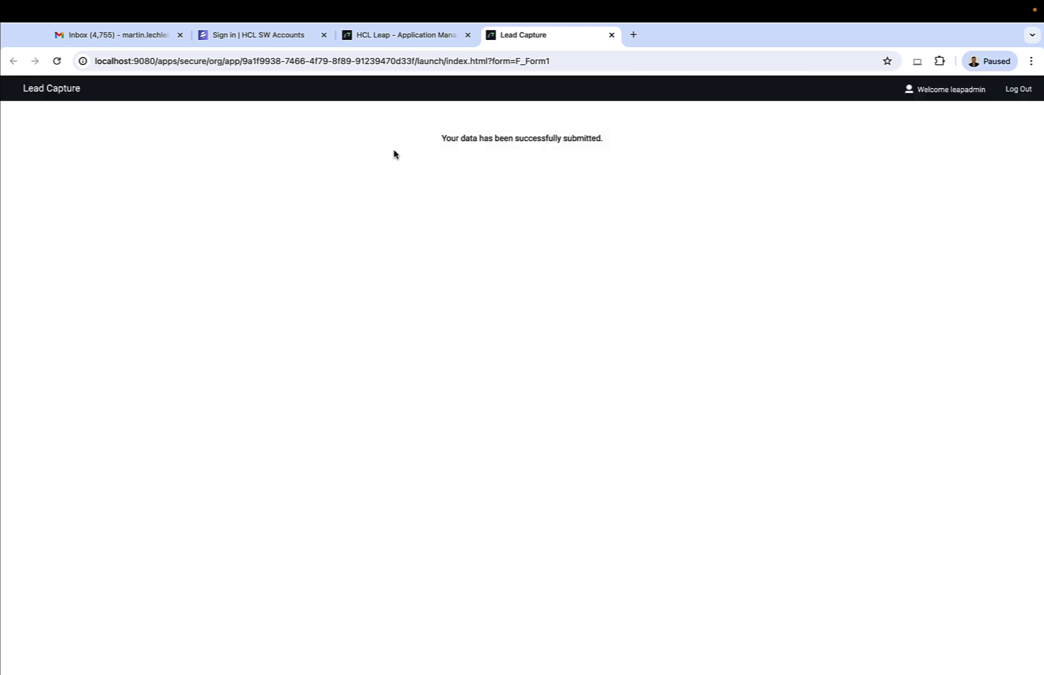
pyautogui.click(401, 37)
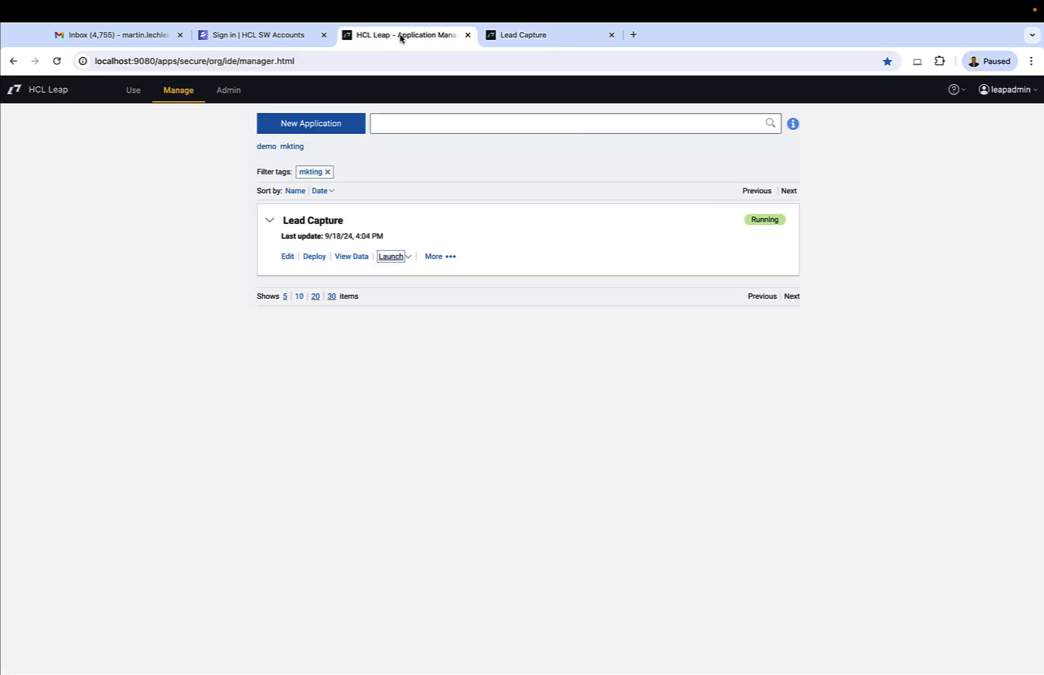
pyautogui.click(355, 257)
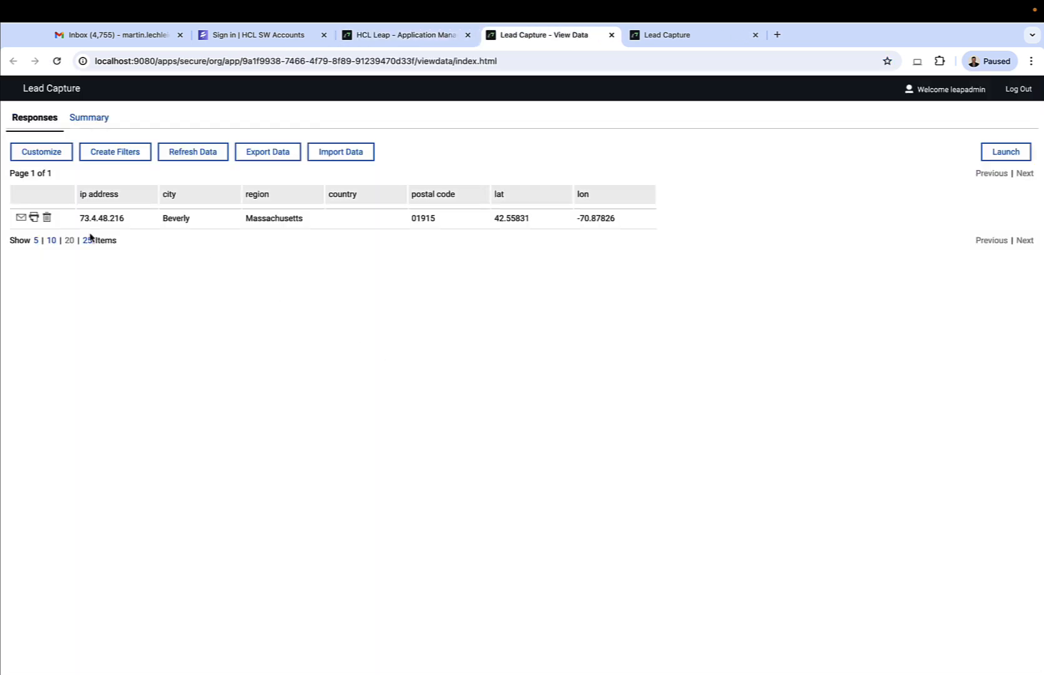